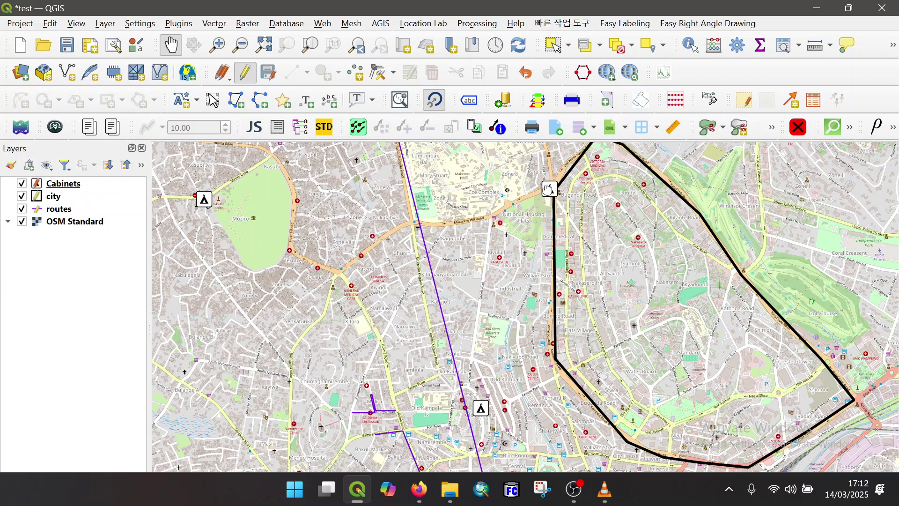
- Pan and zoom in on the route bend beside the Wandegeya Police Station cabinet point
drag(548, 189, 488, 242)
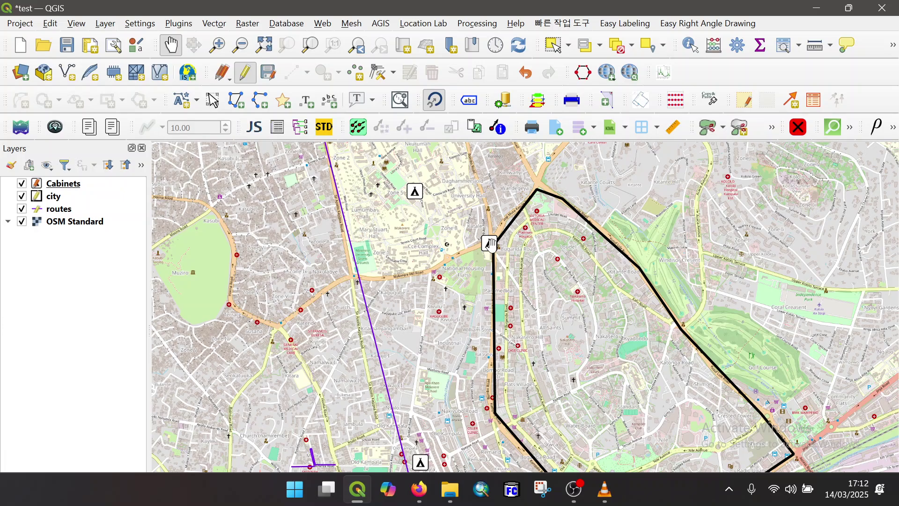
scroll(490, 243, up, 3)
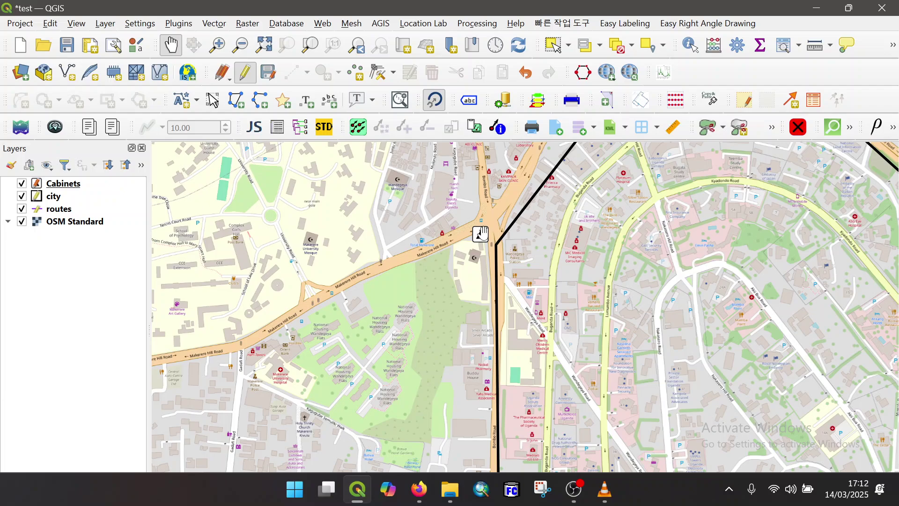
scroll(483, 233, up, 2)
drag(551, 340, 483, 281)
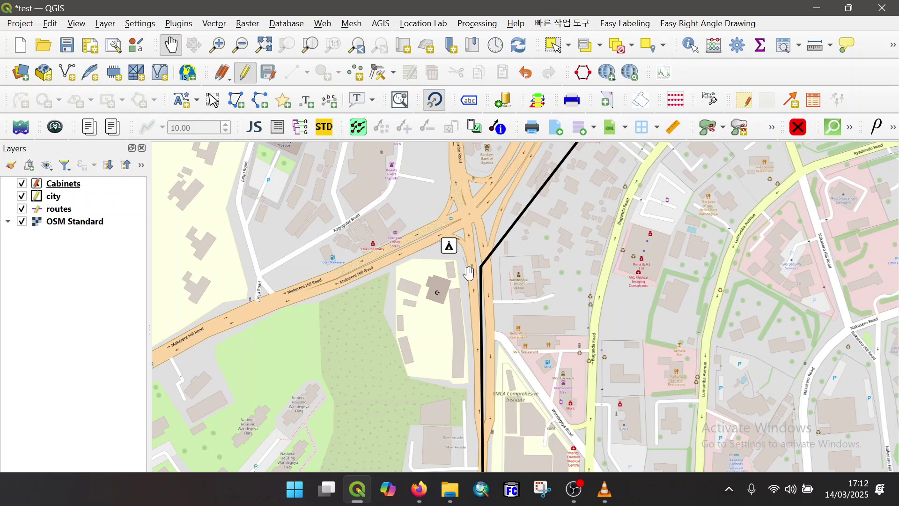
scroll(469, 273, up, 2)
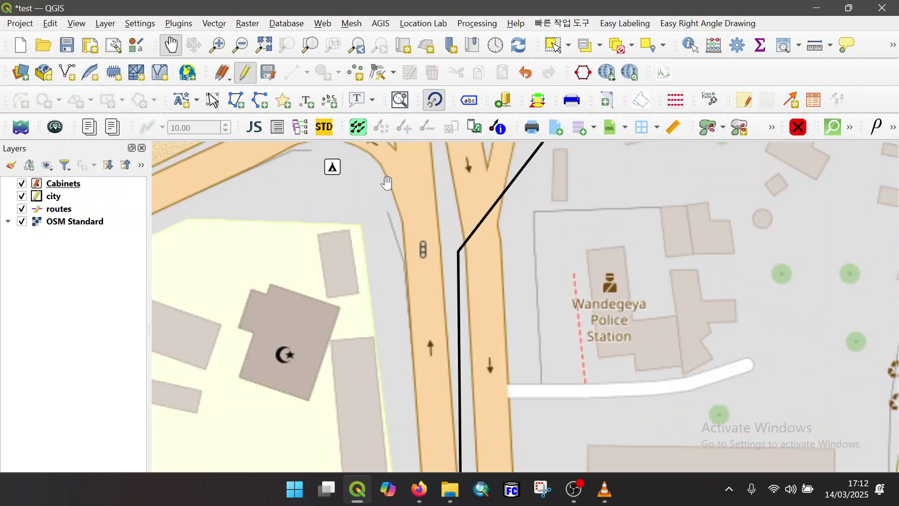
- With the Vertex Tool, move the cabinet point onto the route line's bend
drag(359, 197, 365, 244)
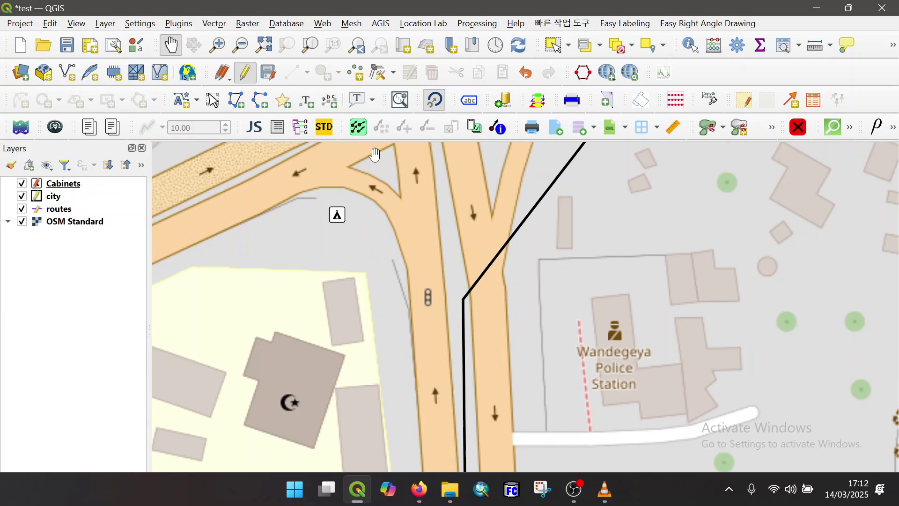
click(378, 73)
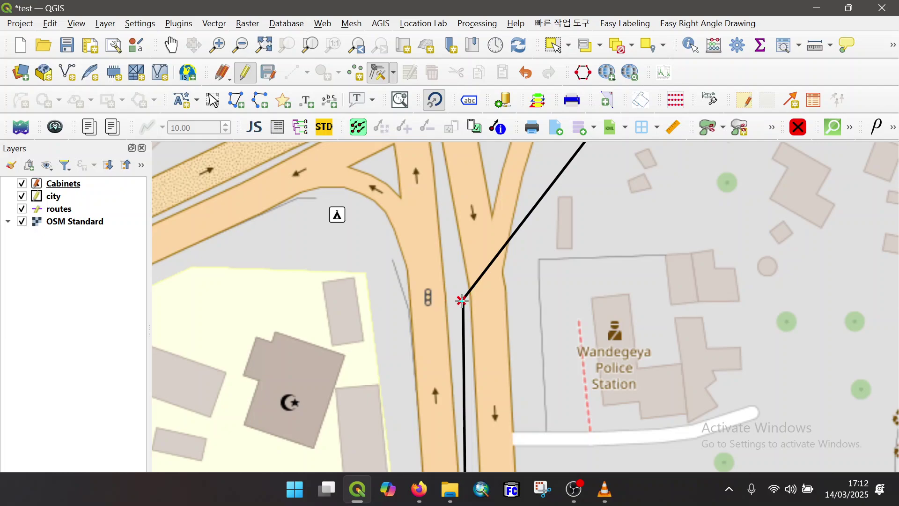
click(462, 301)
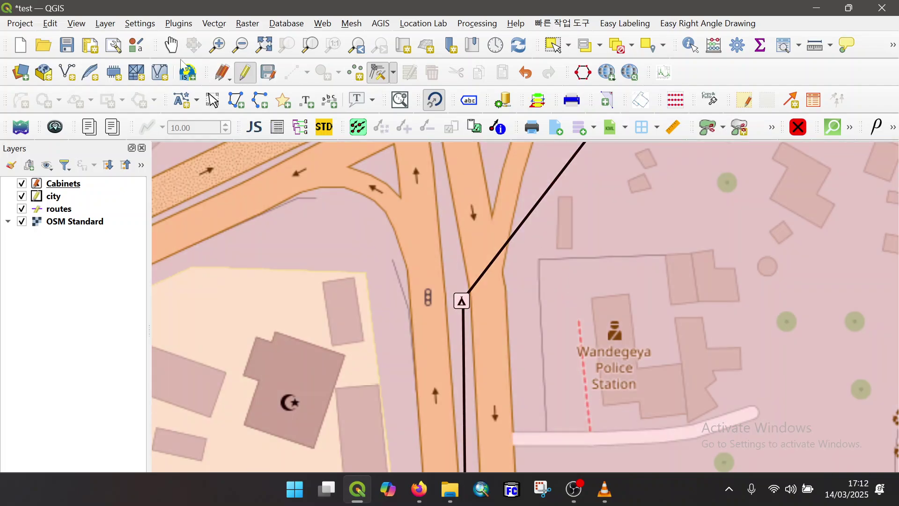
- Zoom in closely on the bend to check how the cabinet point lines up
click(171, 45)
scroll(486, 337, up, 3)
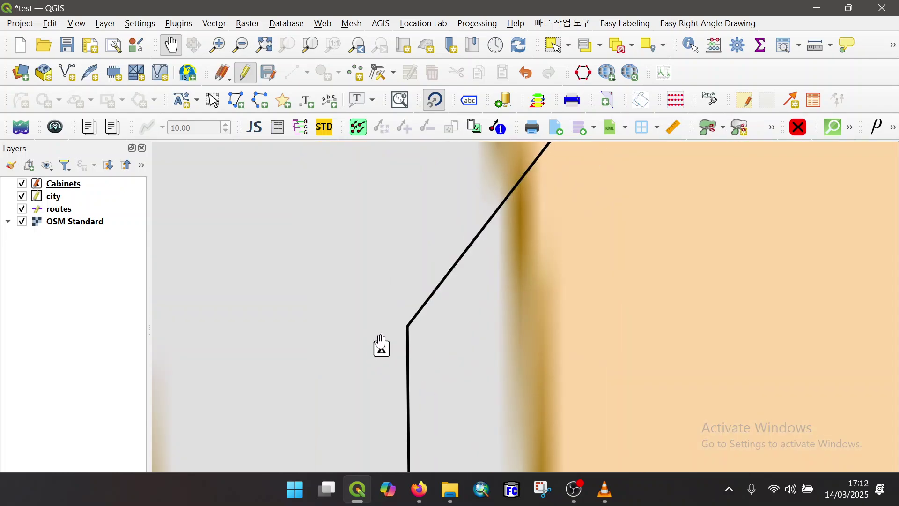
scroll(382, 346, down, 3)
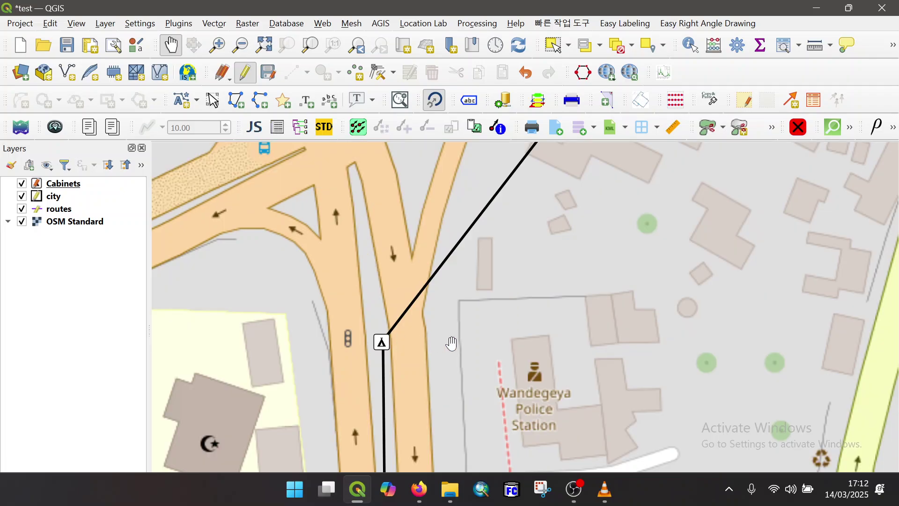
scroll(452, 343, down, 4)
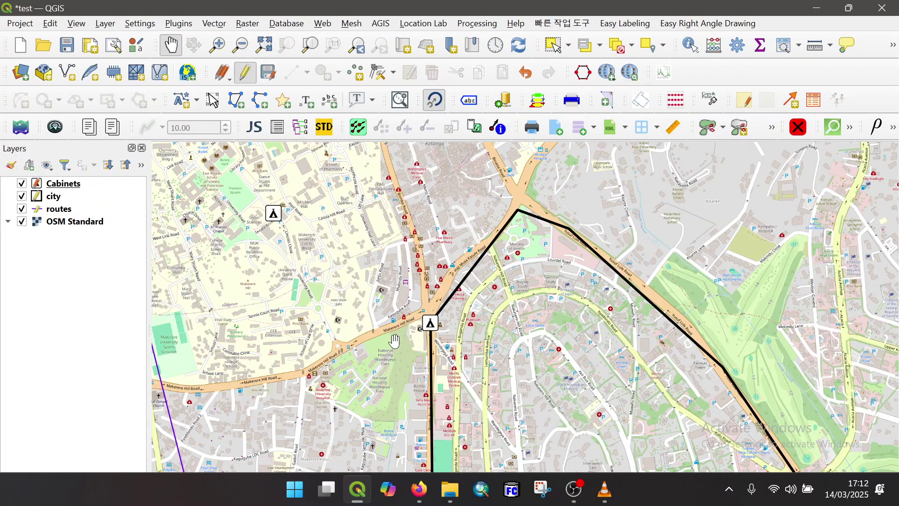
scroll(450, 322, up, 2)
scroll(454, 324, up, 1)
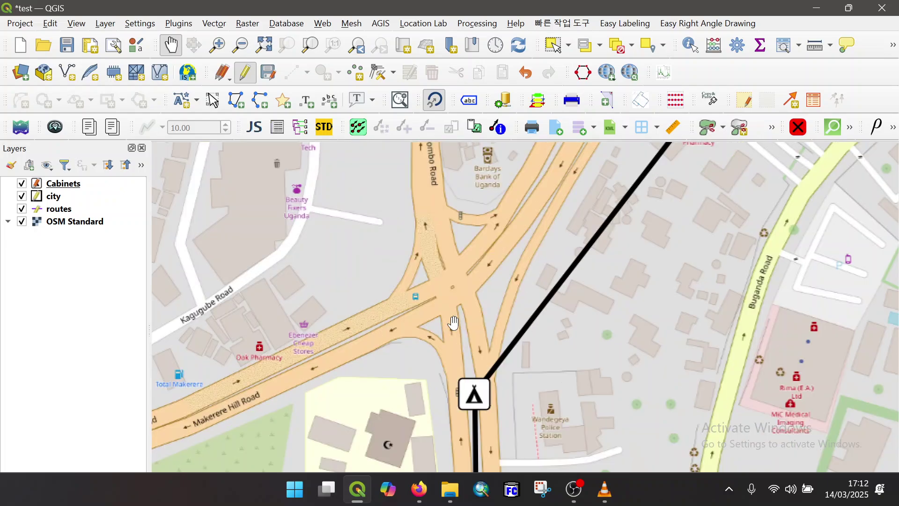
scroll(469, 347, up, 4)
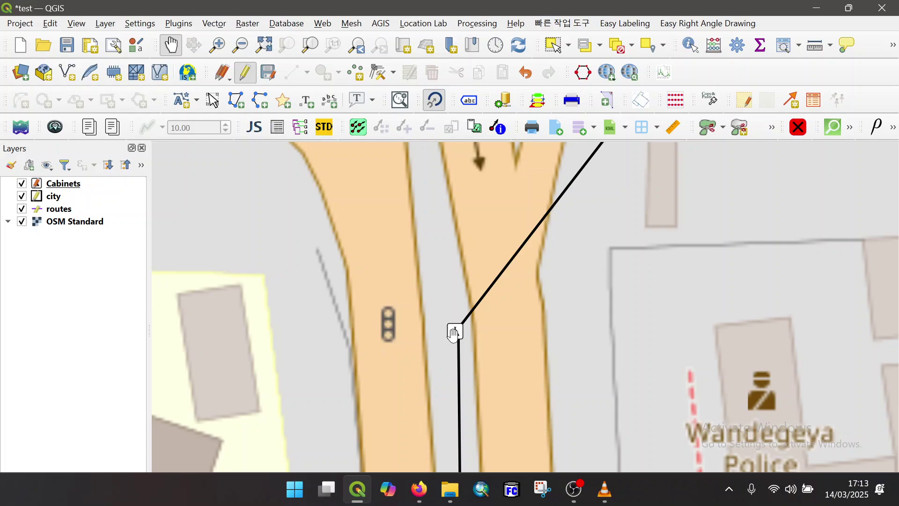
scroll(457, 333, up, 2)
scroll(470, 322, up, 1)
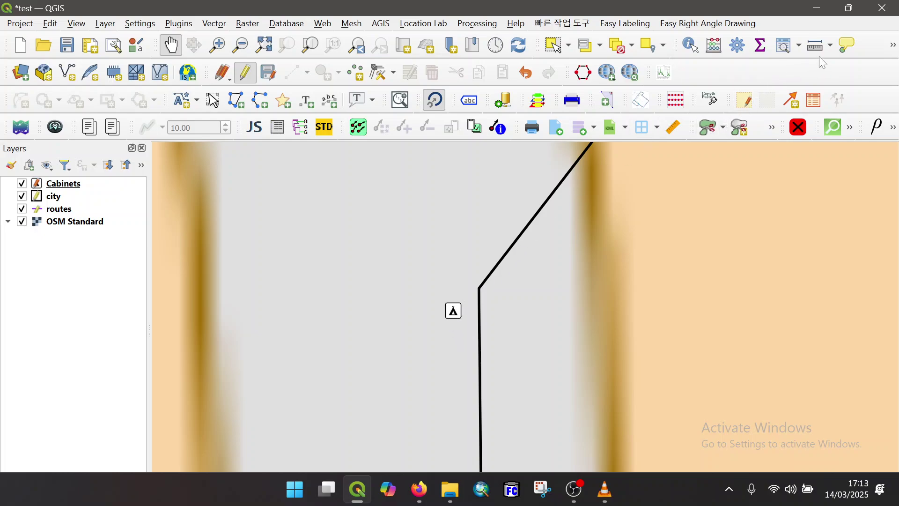
- Show the Snapping Toolbar, enable snapping to All Layers in Vertex mode, and activate the Vertex Tool
right_click(823, 72)
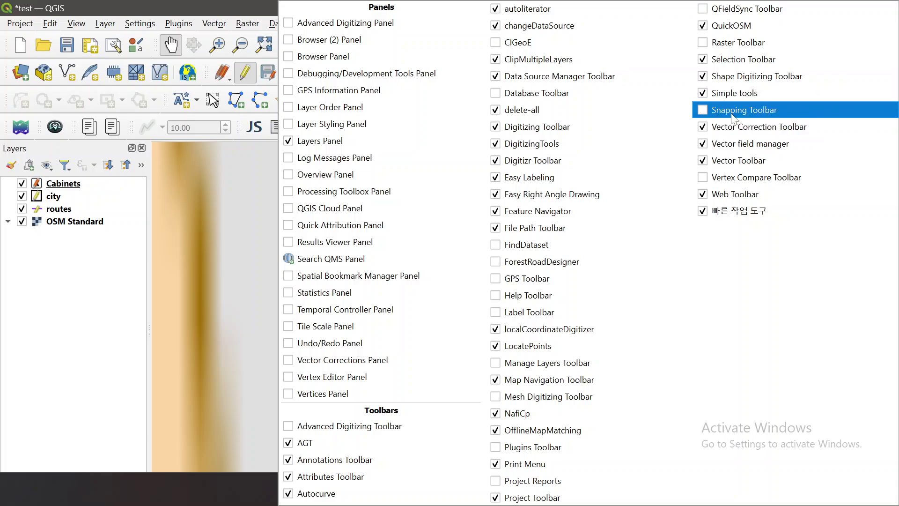
click(703, 111)
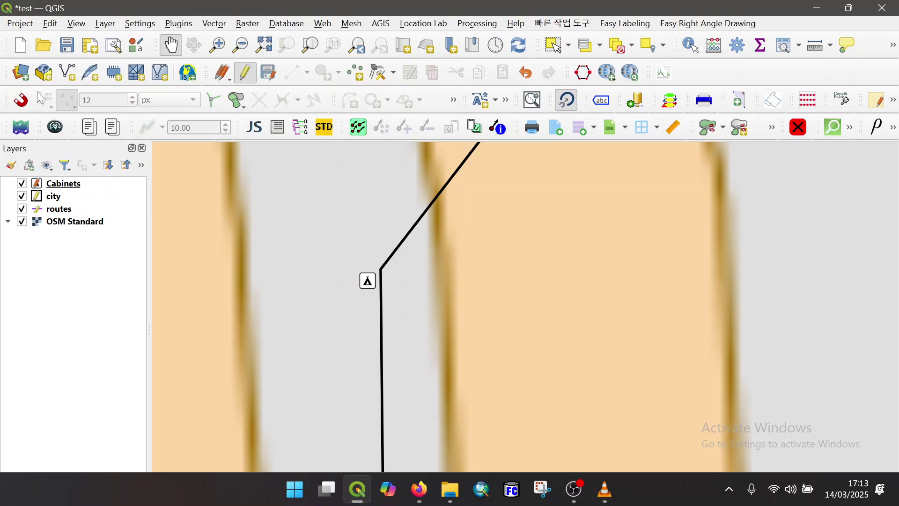
click(24, 104)
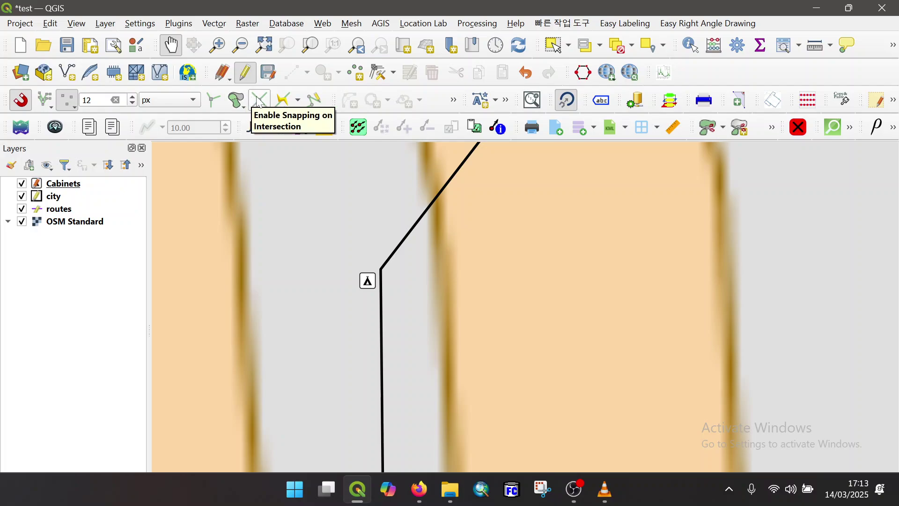
click(51, 108)
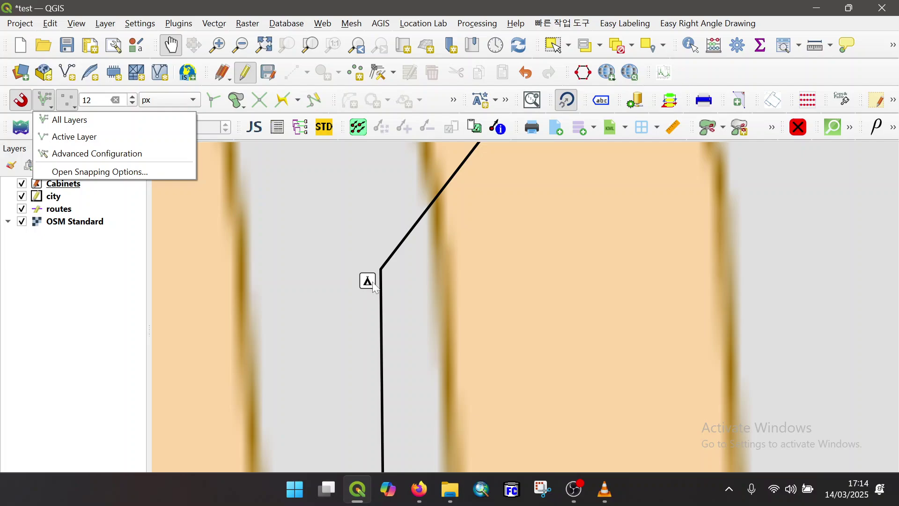
click(47, 100)
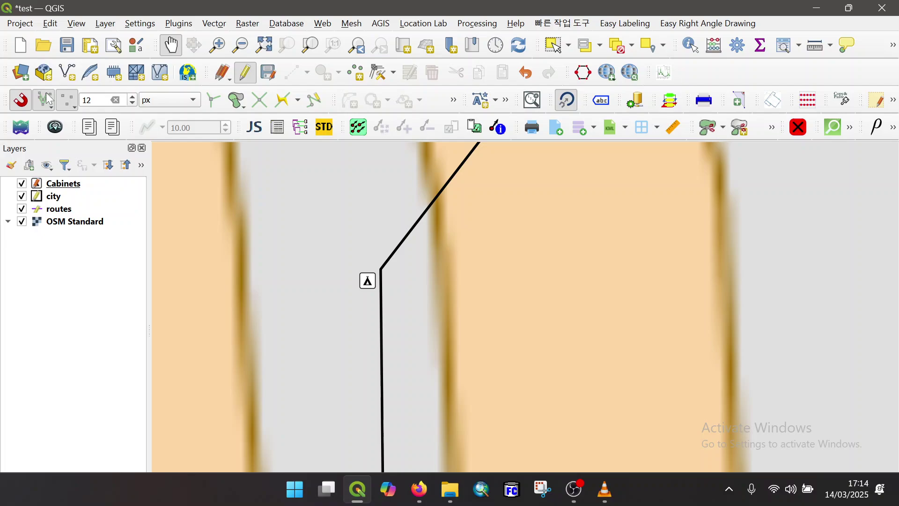
click(73, 106)
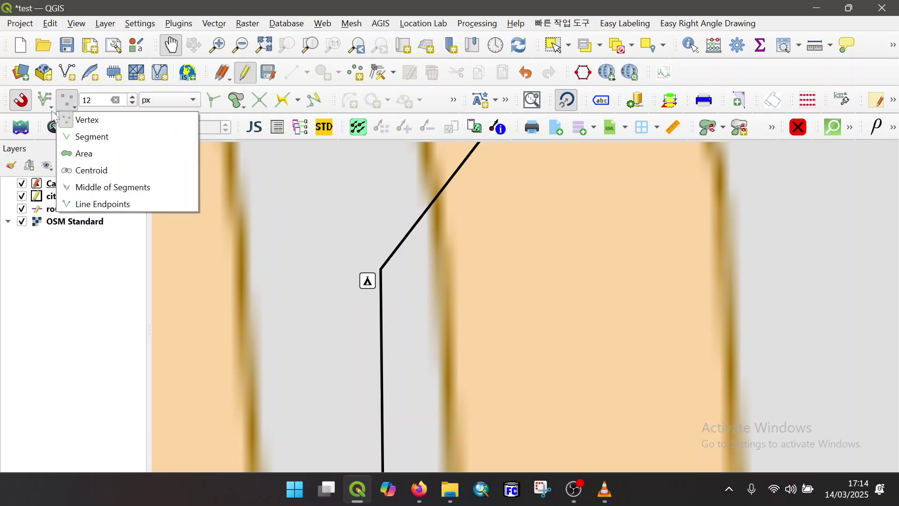
click(68, 100)
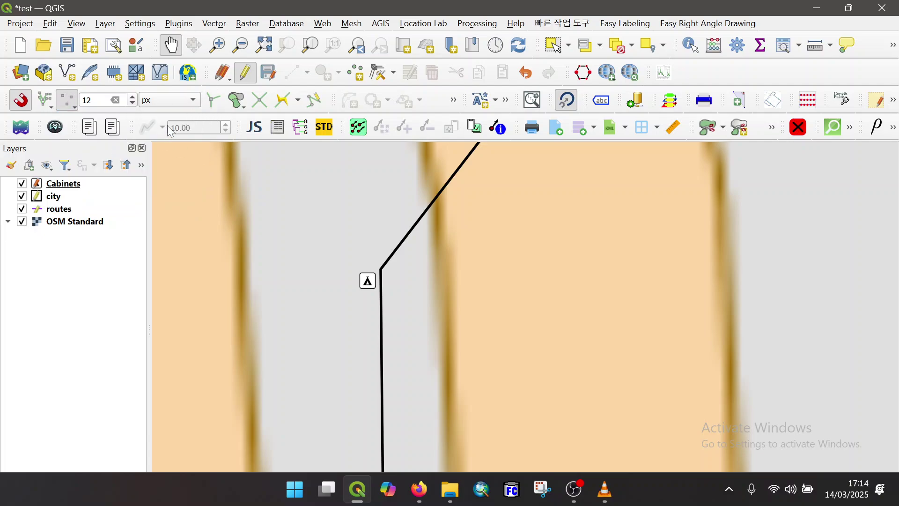
click(382, 77)
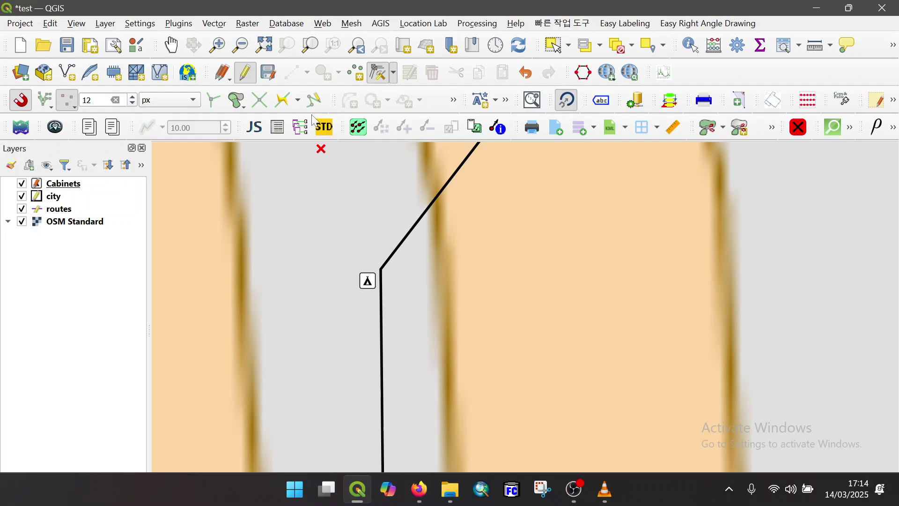
- Nudge the bend vertex with snapping off, then re-enable snapping and snap it onto the cabinet point
click(21, 100)
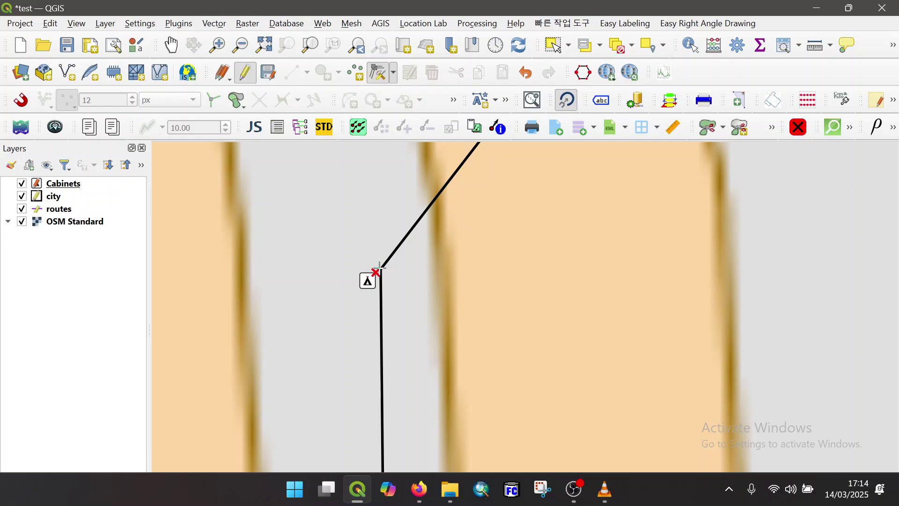
drag(379, 268, 384, 270)
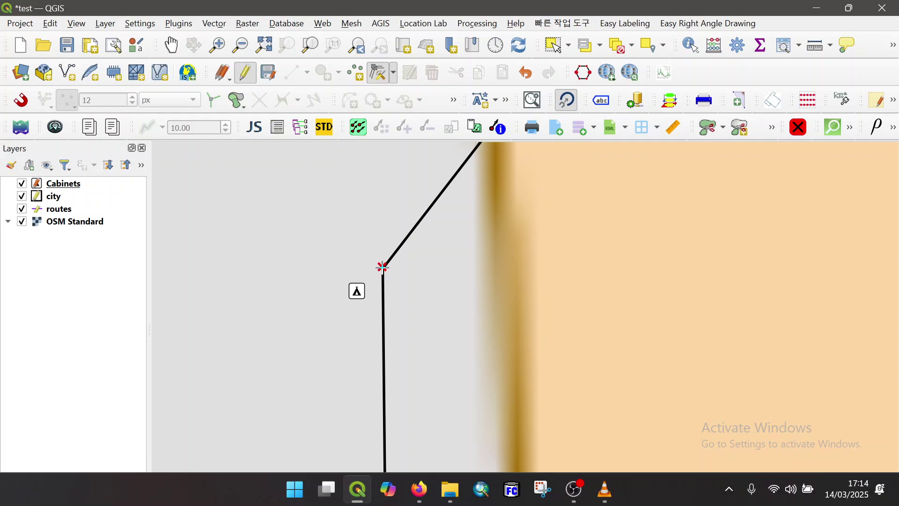
click(26, 103)
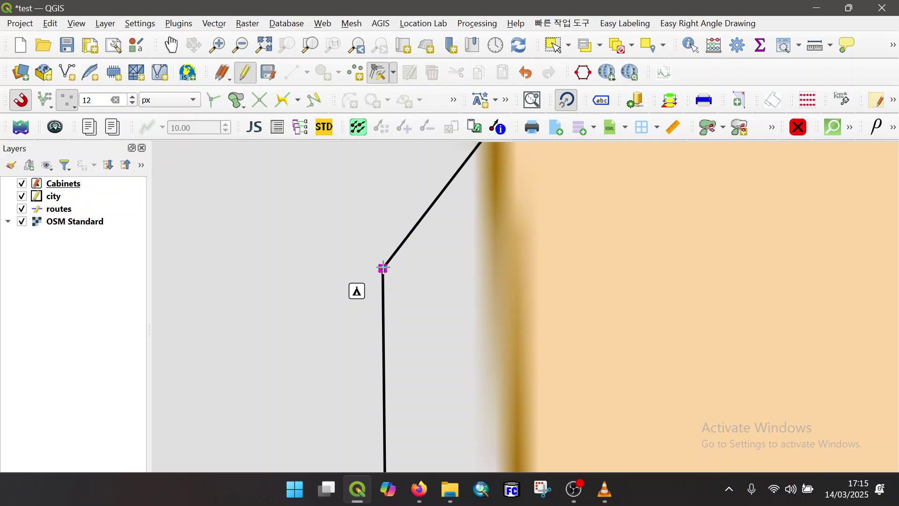
click(383, 268)
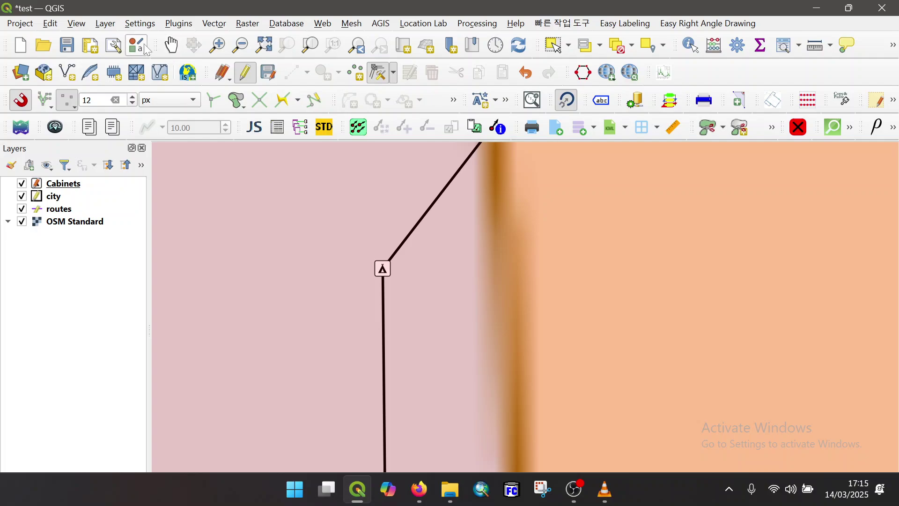
- Pan and zoom to bring the purple route's southern end and the Wandegeya cabinet into view
click(171, 46)
scroll(372, 279, up, 3)
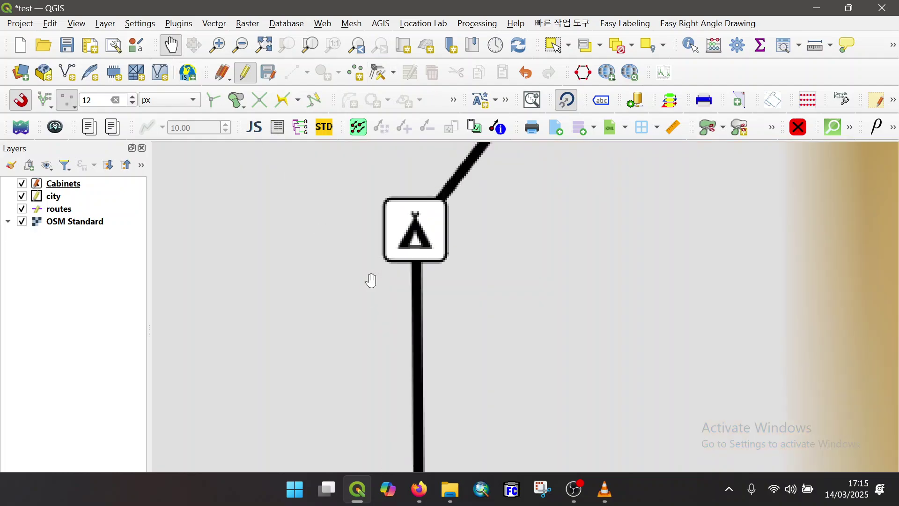
drag(467, 226, 397, 341)
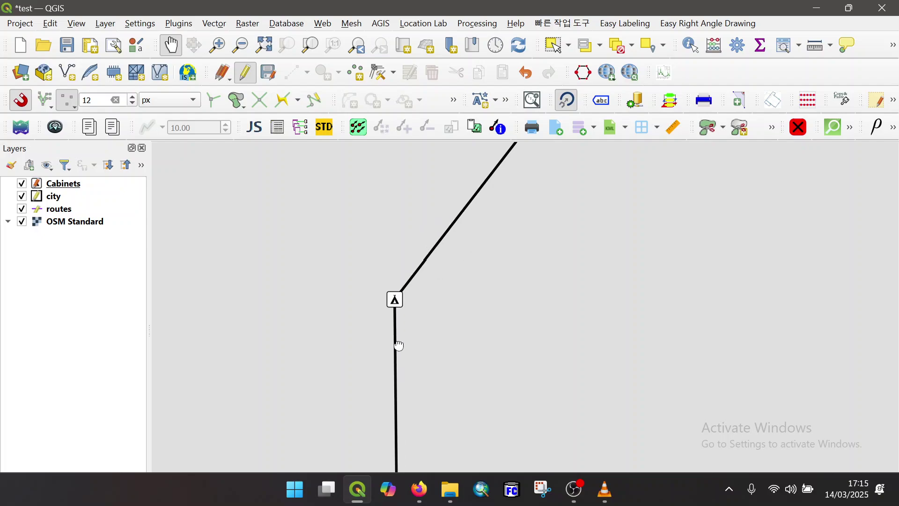
scroll(399, 301, up, 3)
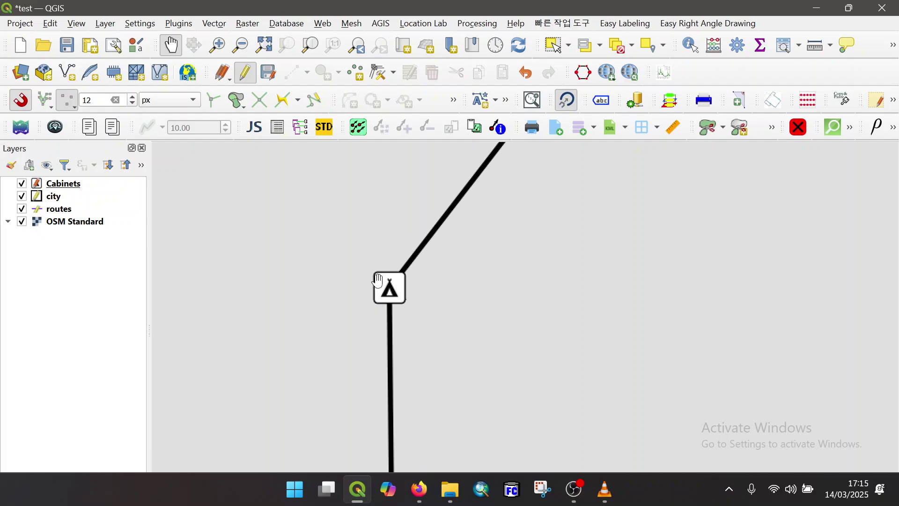
scroll(399, 307, down, 2)
drag(569, 333, 513, 414)
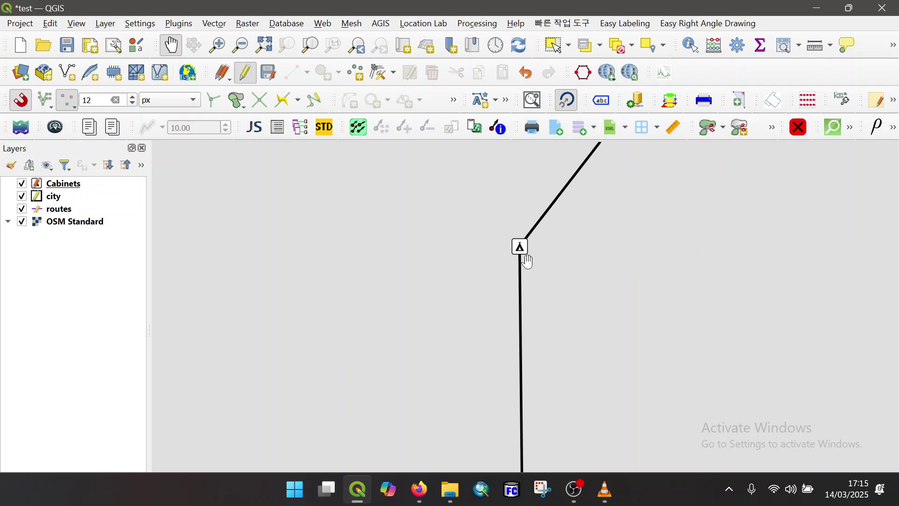
drag(526, 257, 502, 209)
drag(522, 267, 521, 385)
drag(511, 294, 518, 298)
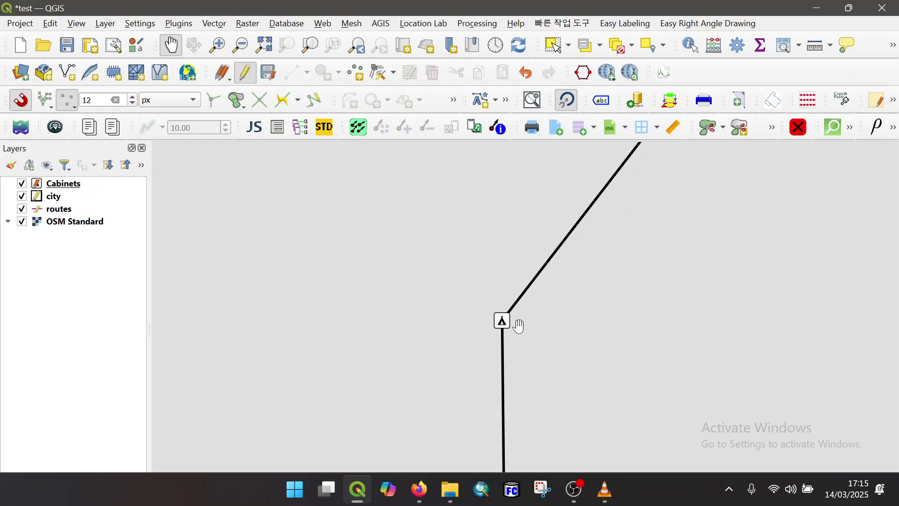
scroll(492, 309, down, 3)
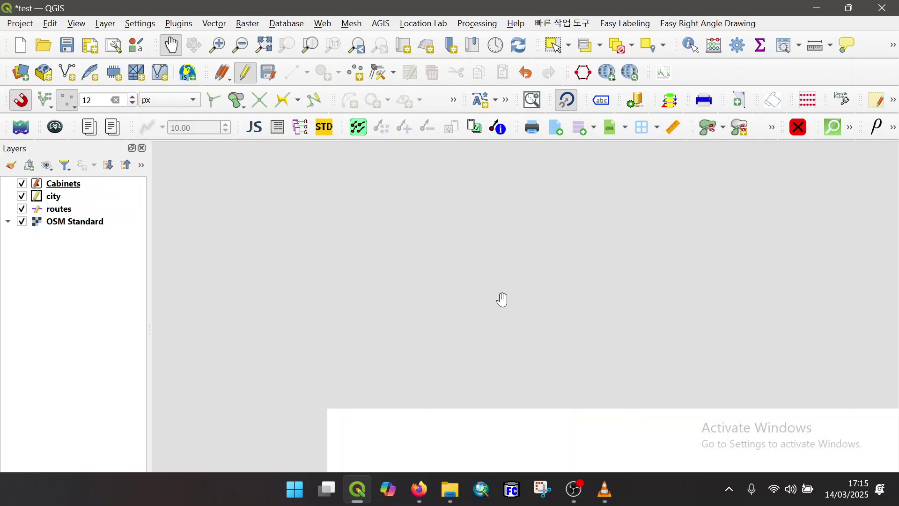
scroll(488, 293, down, 4)
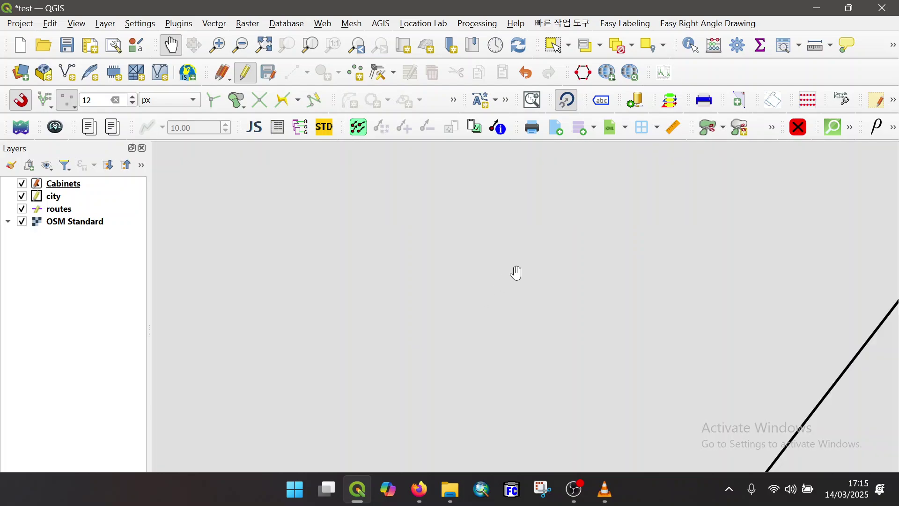
scroll(533, 315, down, 2)
scroll(515, 328, up, 2)
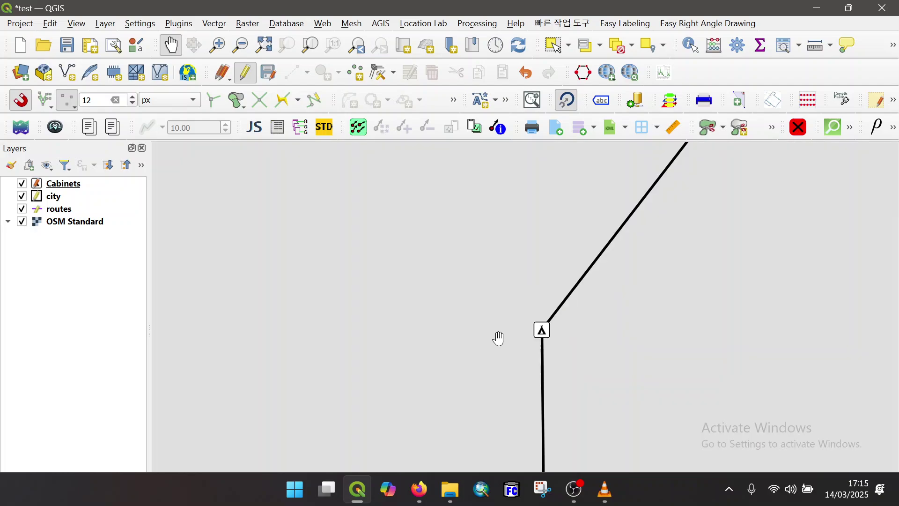
scroll(498, 337, down, 2)
scroll(552, 284, up, 2)
scroll(488, 331, down, 3)
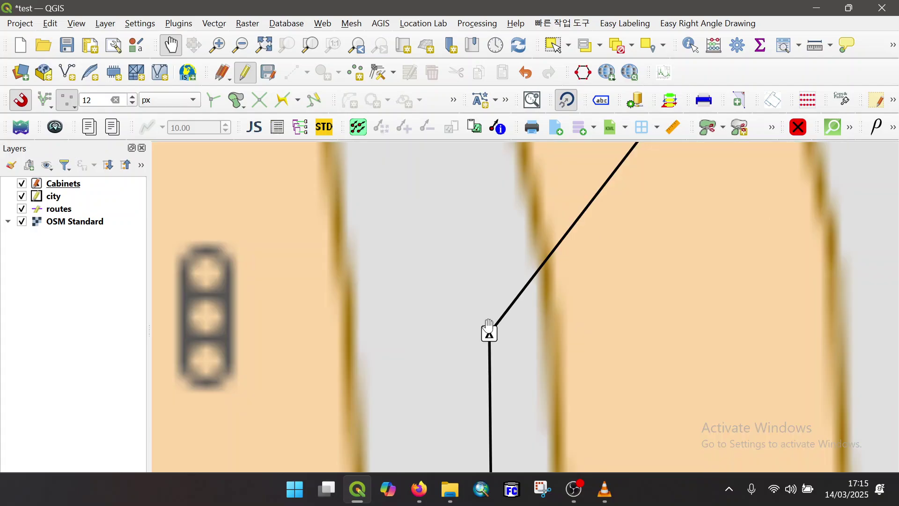
scroll(478, 345, down, 3)
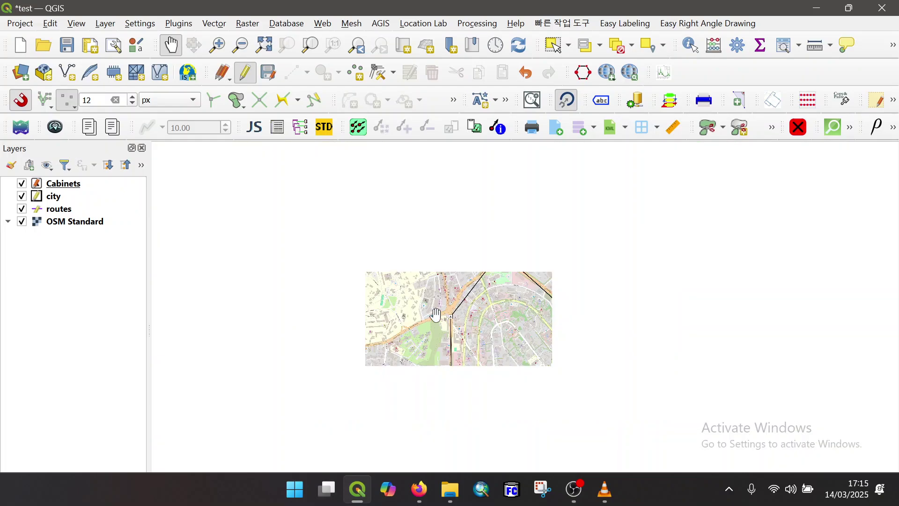
scroll(368, 292, down, 1)
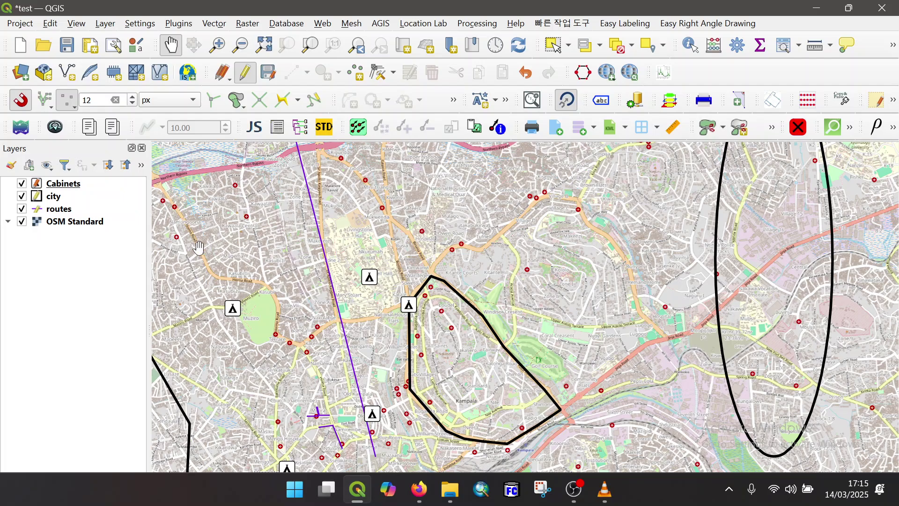
- Snap the route's end vertex onto the Wandegeya cabinet point with the Vertex Tool
click(380, 74)
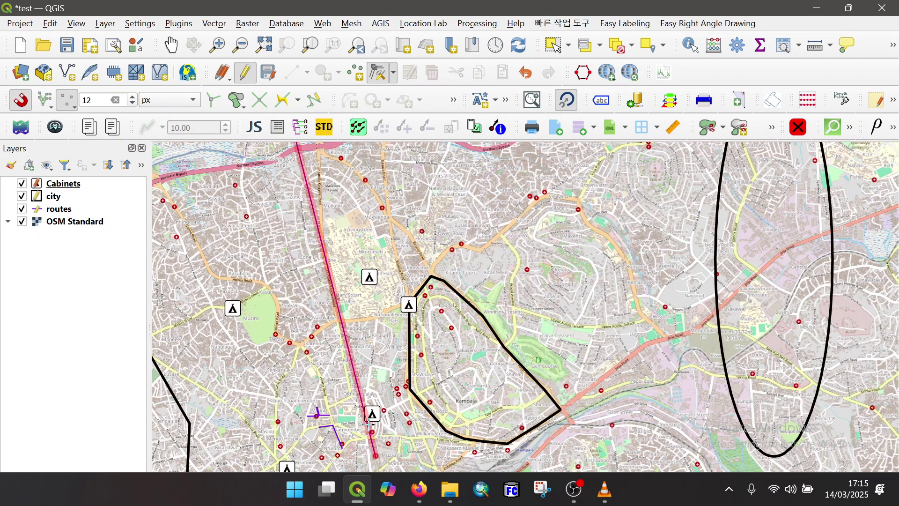
click(375, 455)
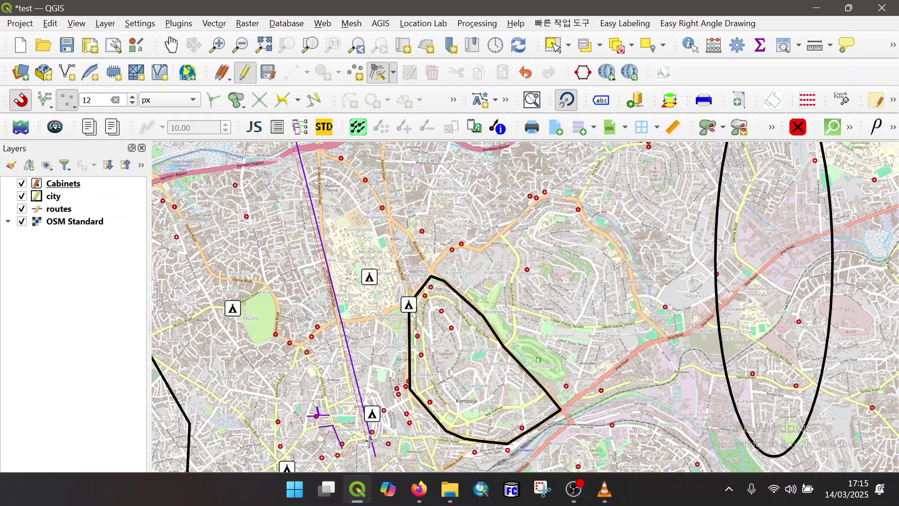
click(377, 417)
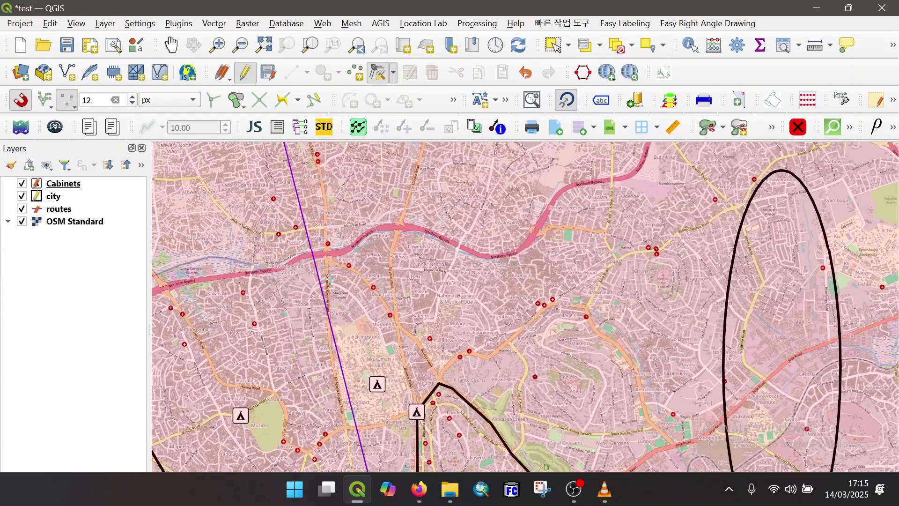
- Move the route's Hoima Road end vertex onto the cabinet point
scroll(322, 211, down, 1)
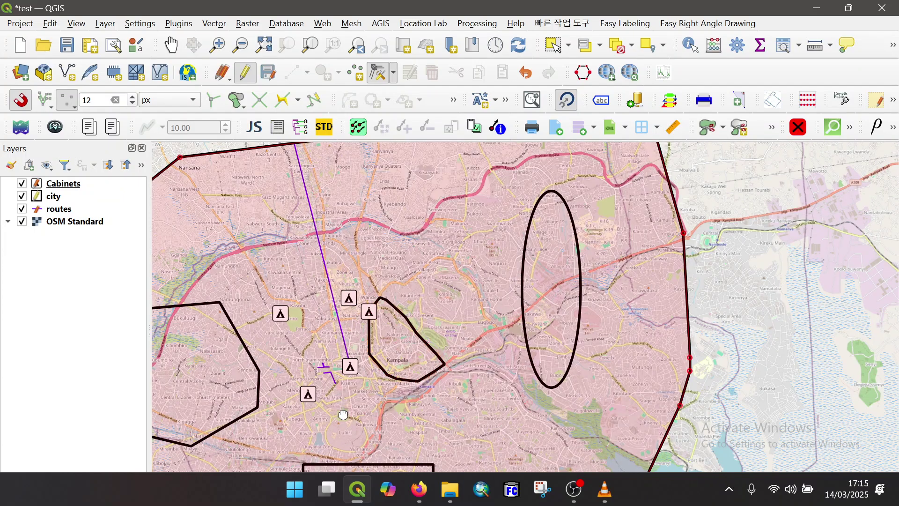
drag(343, 415, 433, 362)
scroll(399, 322, up, 2)
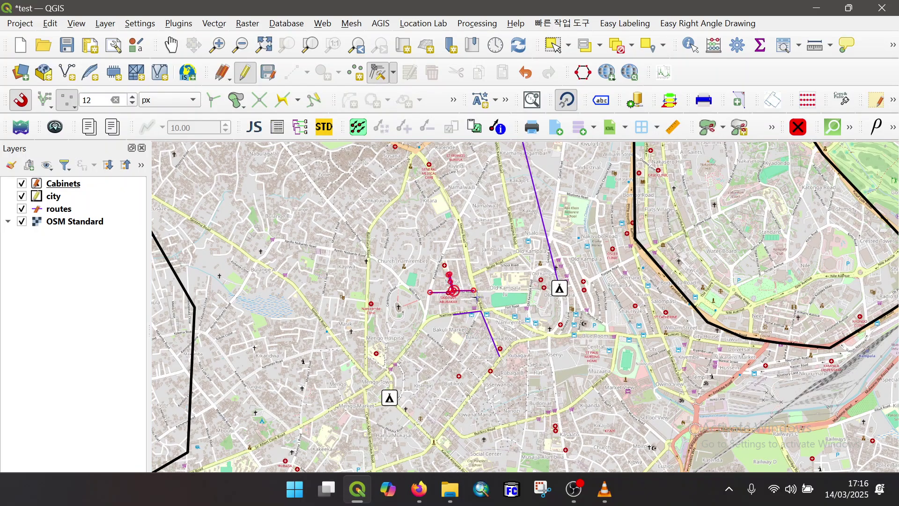
scroll(503, 314, up, 2)
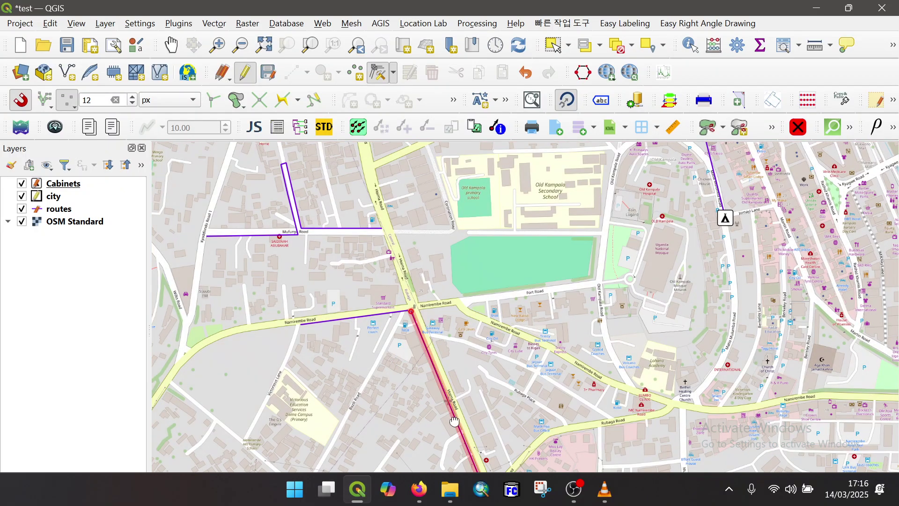
drag(464, 395, 370, 278)
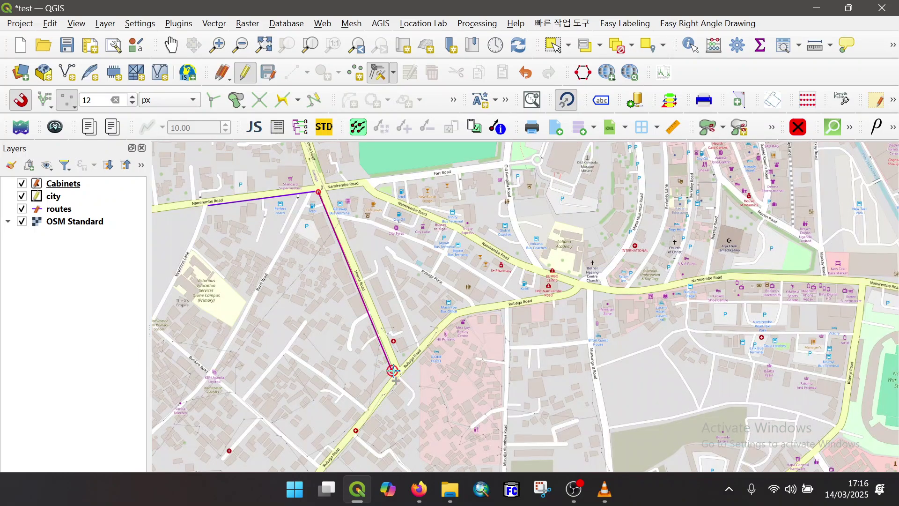
click(394, 372)
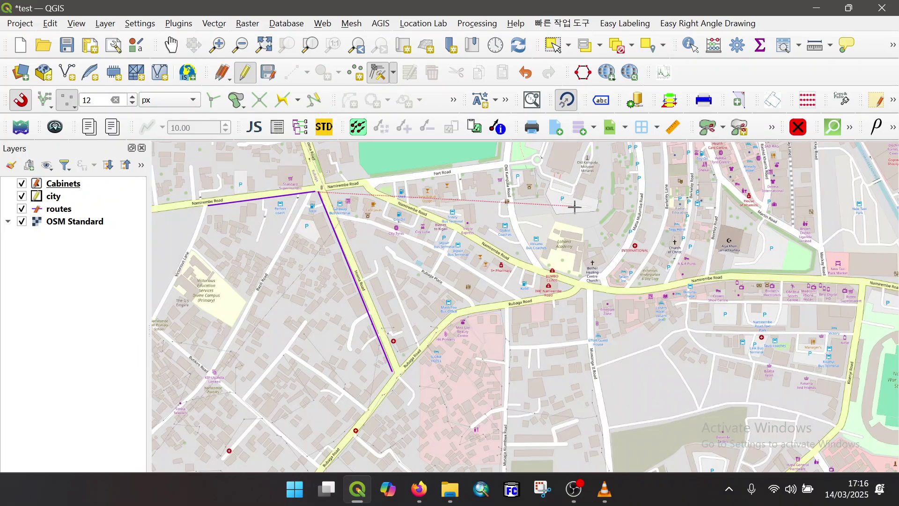
drag(530, 207, 393, 346)
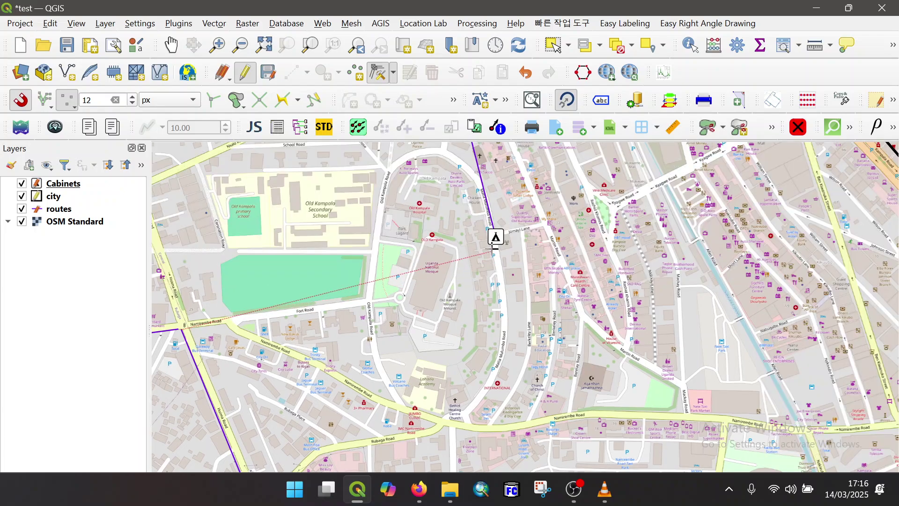
click(496, 237)
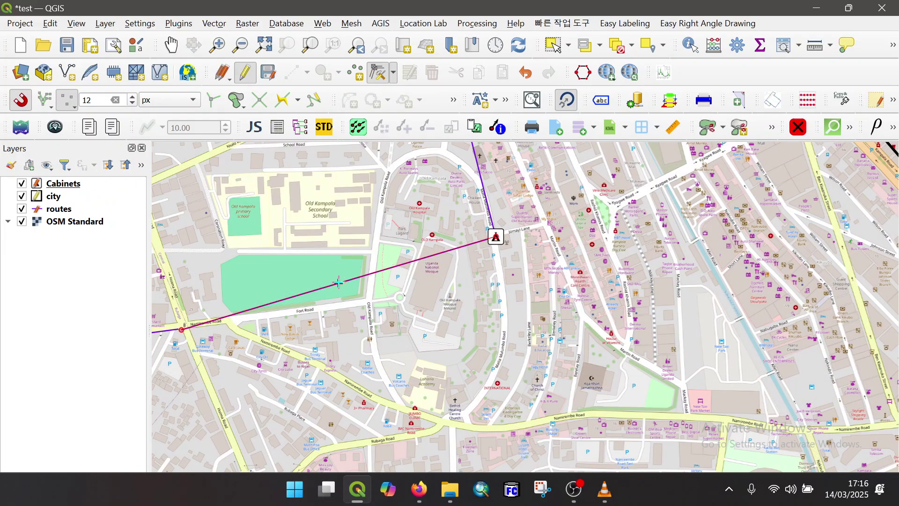
- Add bends from segment midpoints so the route follows Old Kampala Road toward Namirembe Road
click(339, 283)
click(330, 282)
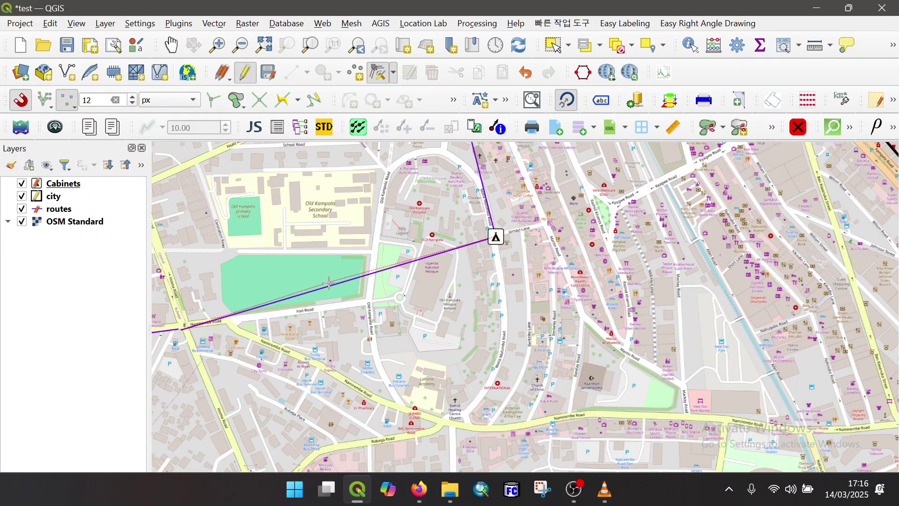
click(414, 258)
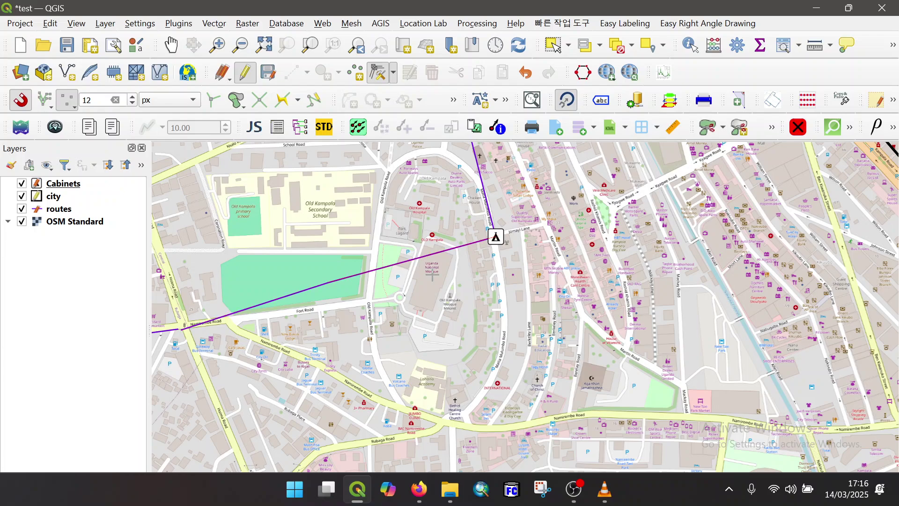
click(510, 327)
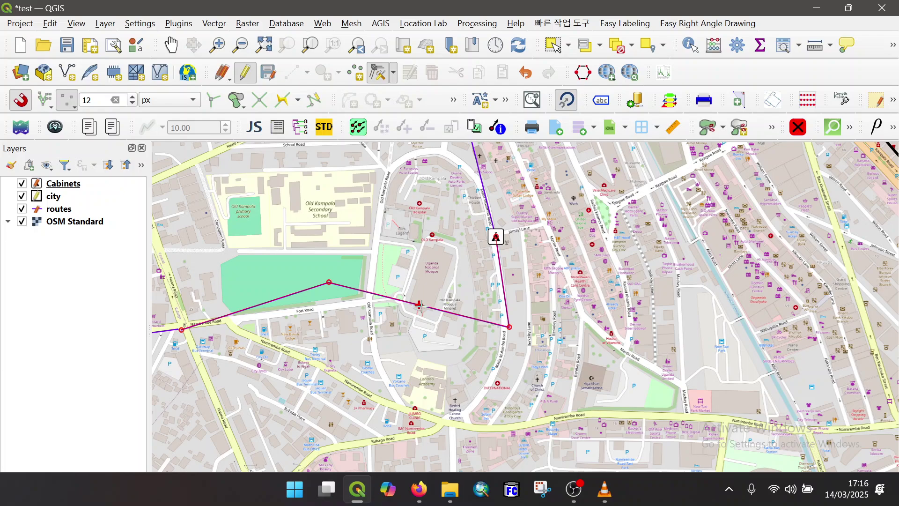
click(420, 305)
click(502, 370)
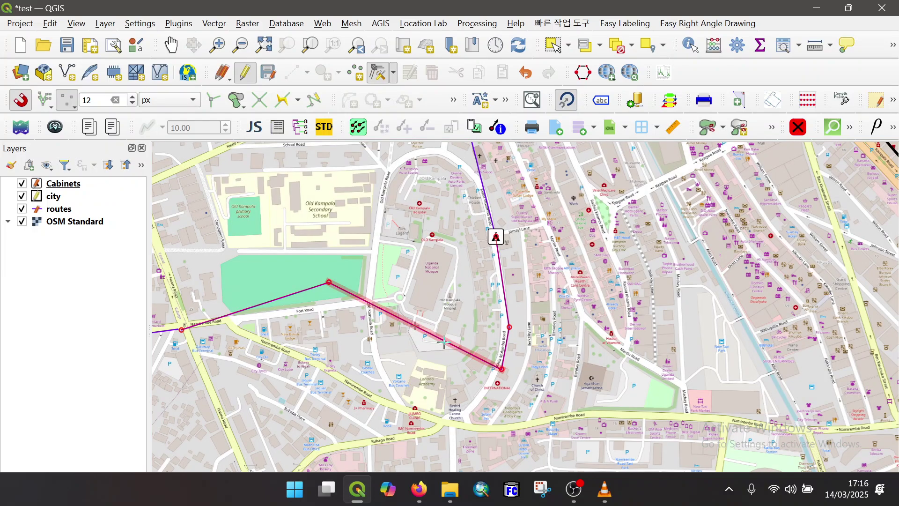
click(414, 325)
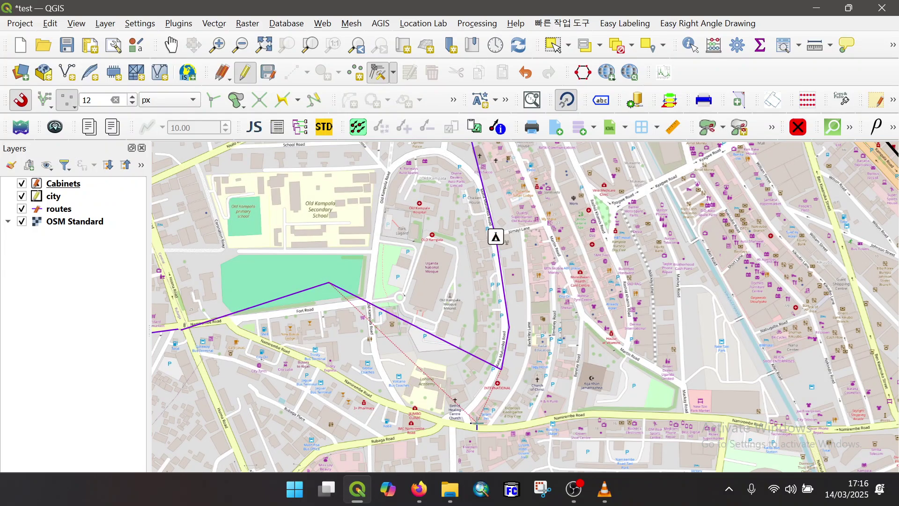
click(469, 414)
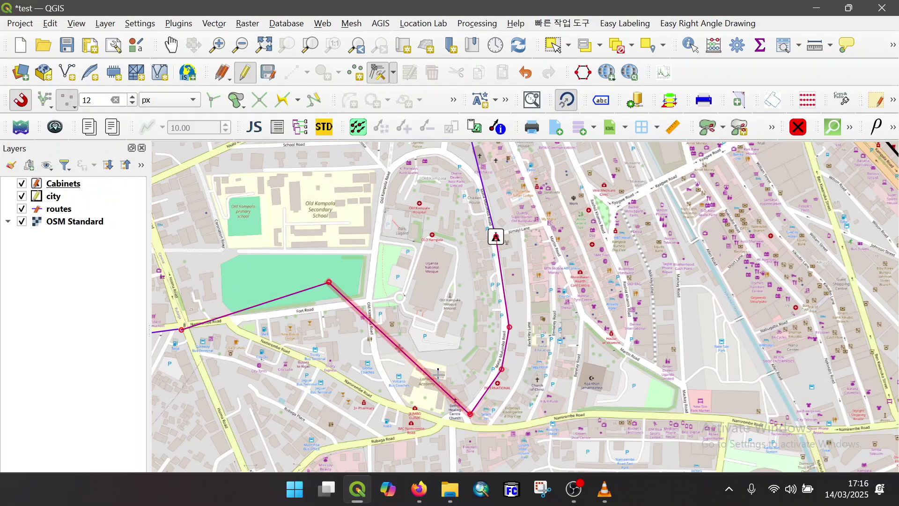
click(399, 349)
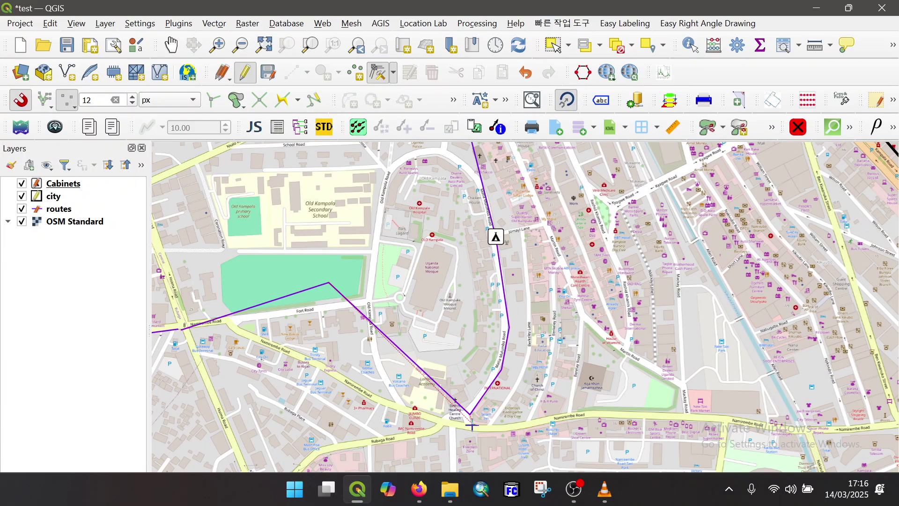
click(472, 427)
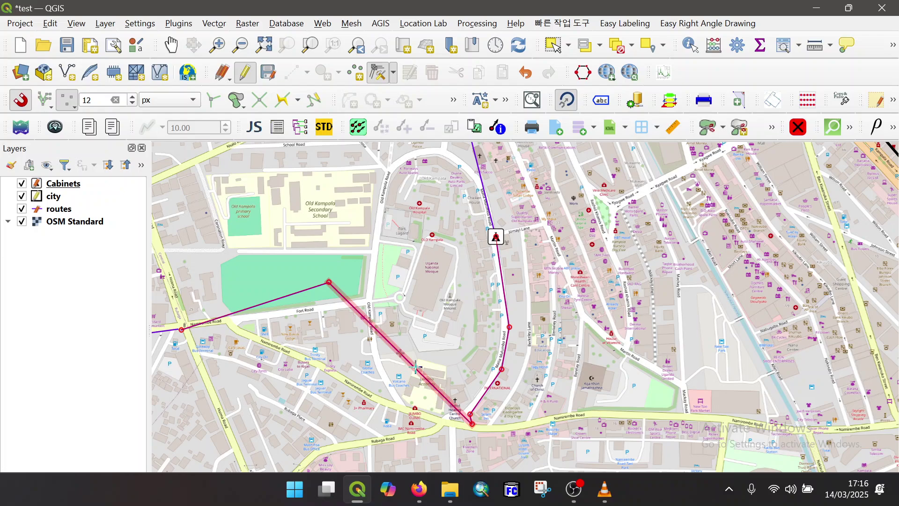
click(401, 352)
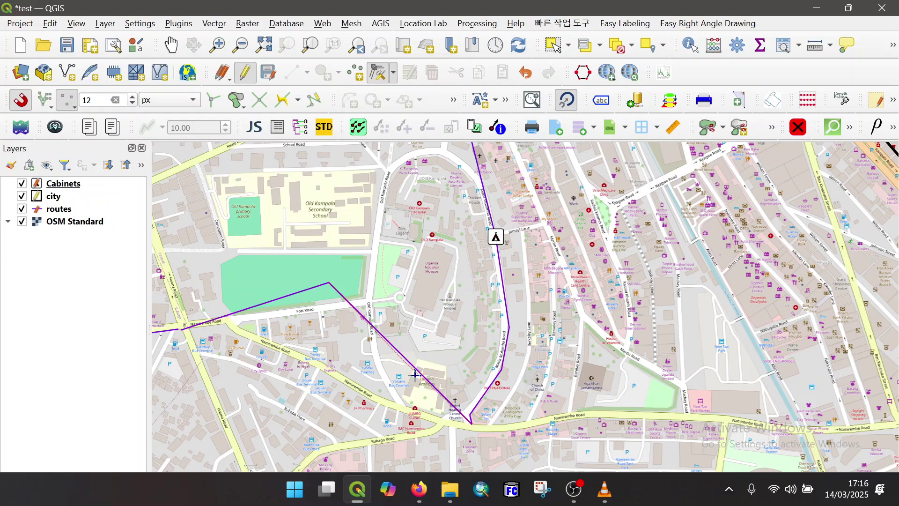
click(407, 408)
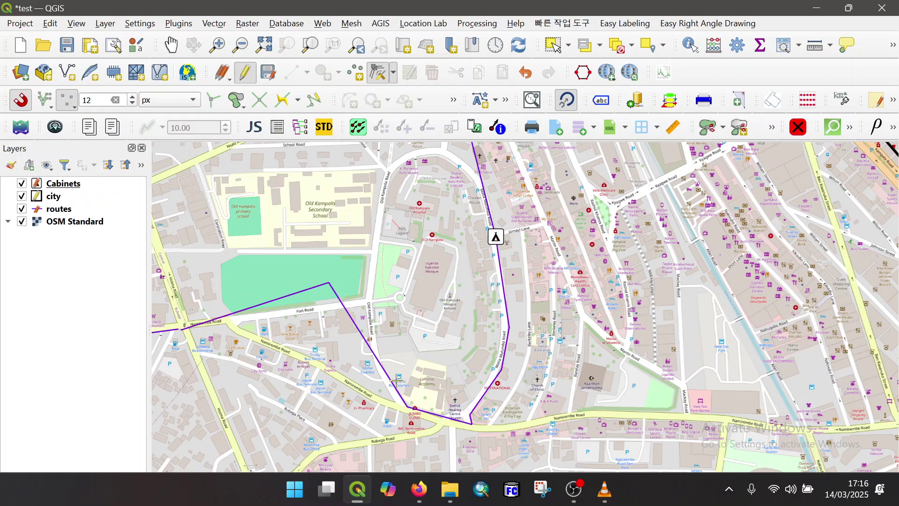
- Reposition route vertices onto the roads, ending with one on Namirembe Road
click(370, 345)
click(324, 365)
click(329, 283)
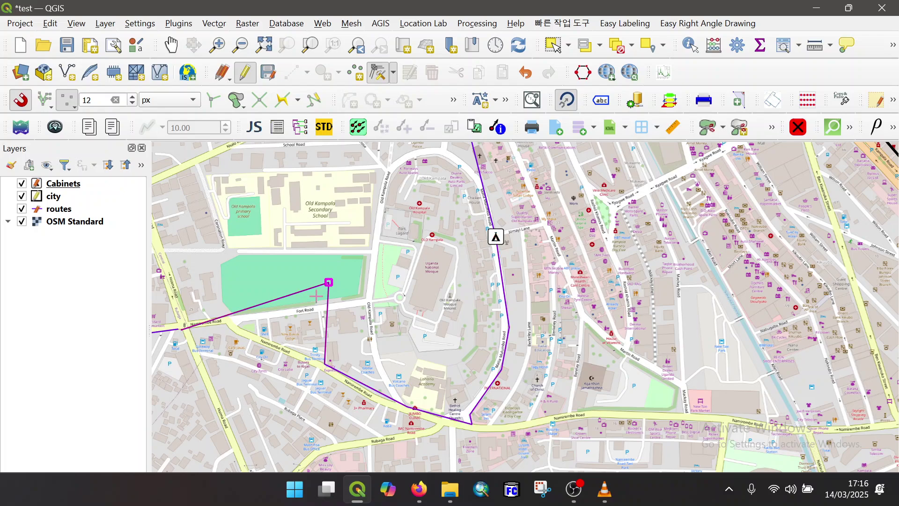
click(236, 323)
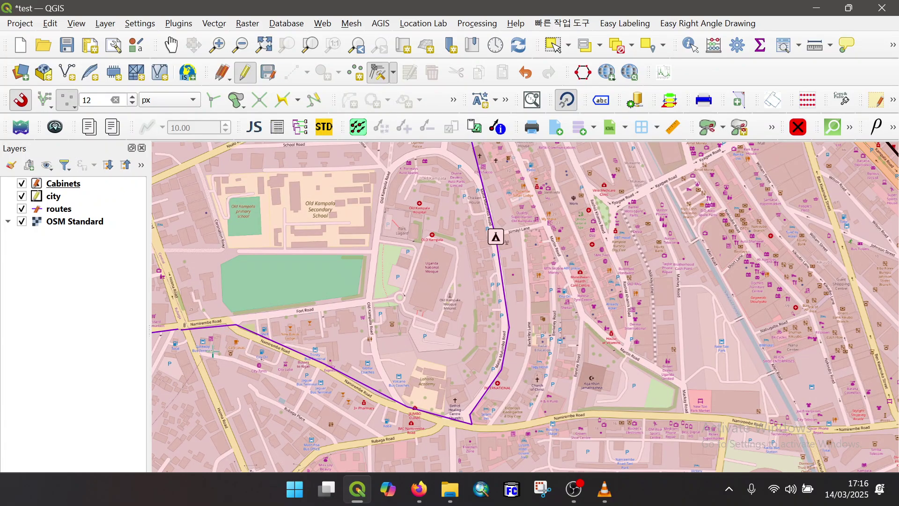
- Drag the route's western end vertex exactly onto the Namirembe–Hoima Road junction
drag(482, 305, 698, 313)
scroll(431, 365, up, 1)
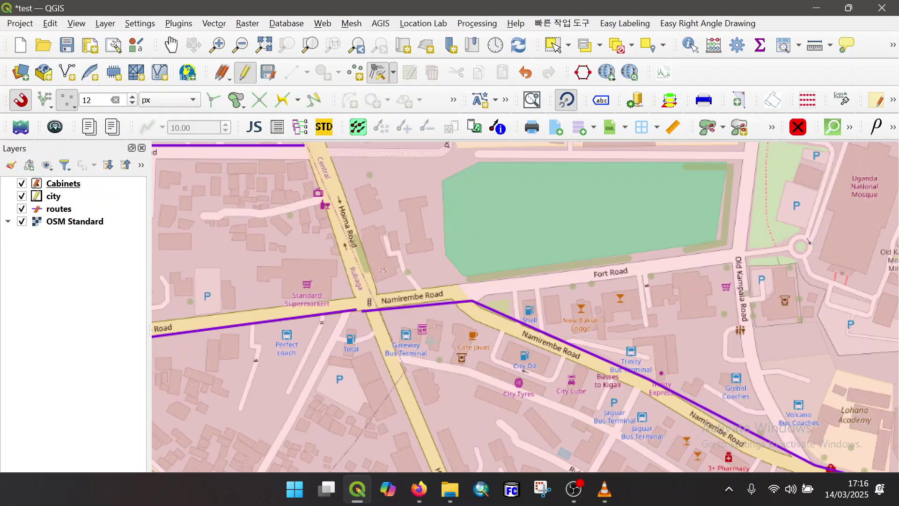
drag(426, 349, 519, 366)
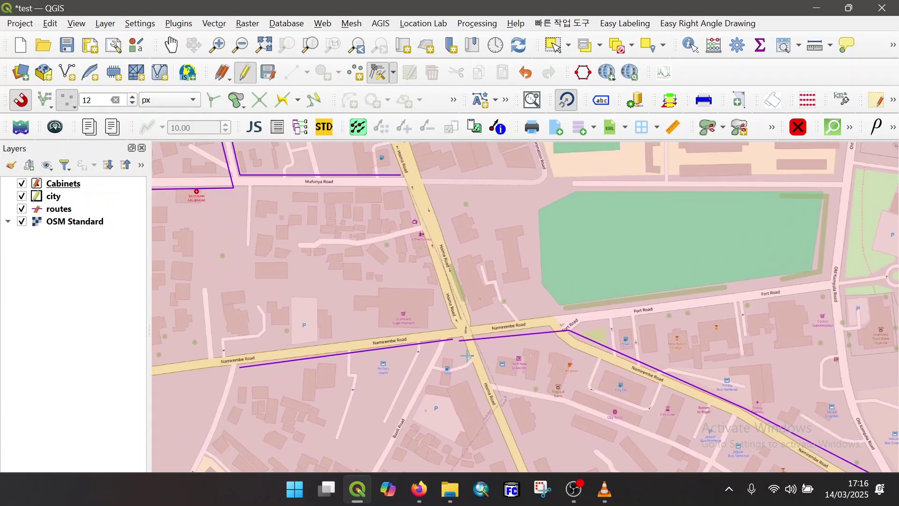
scroll(445, 342, up, 1)
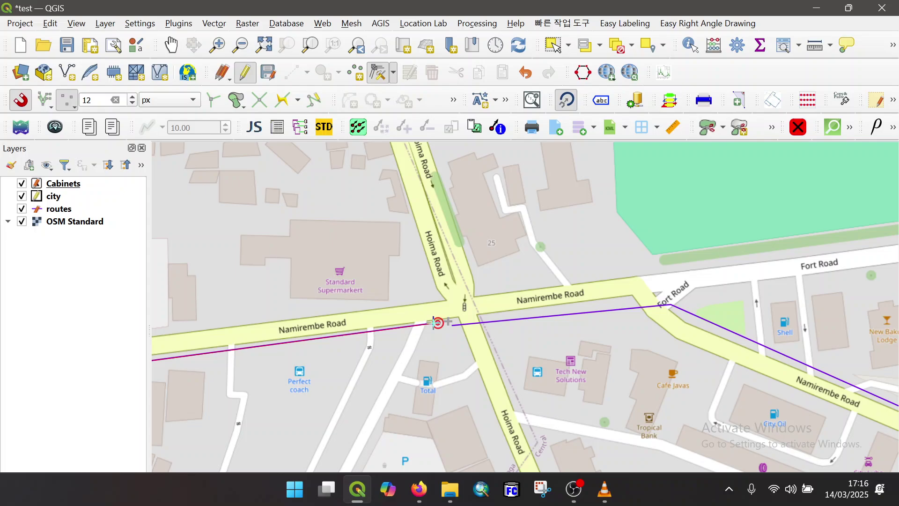
click(434, 323)
click(438, 323)
click(452, 325)
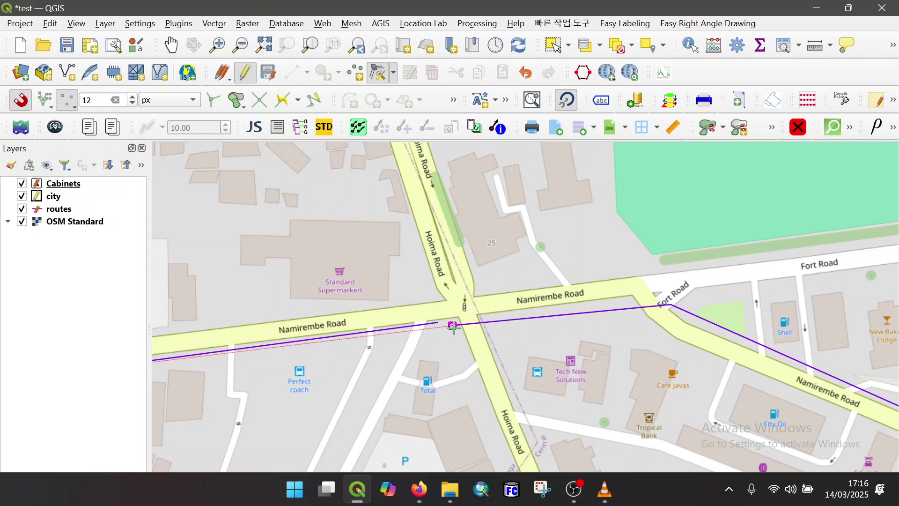
click(453, 325)
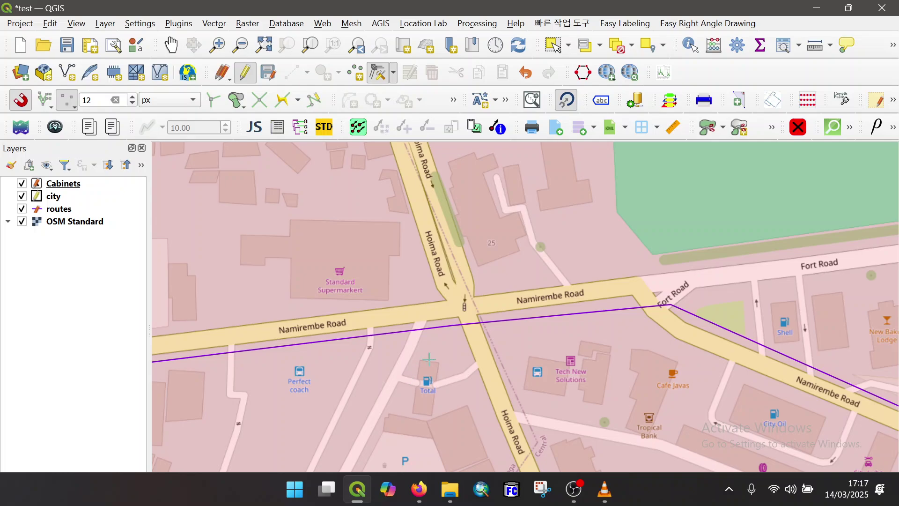
scroll(429, 359, down, 3)
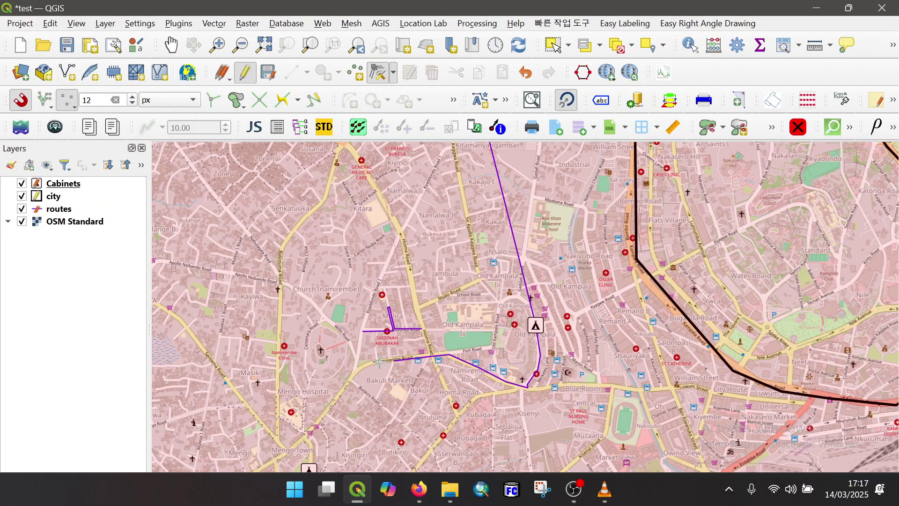
- Move the Mufunya Road junction vertex down onto Namirembe Road
scroll(380, 362, up, 2)
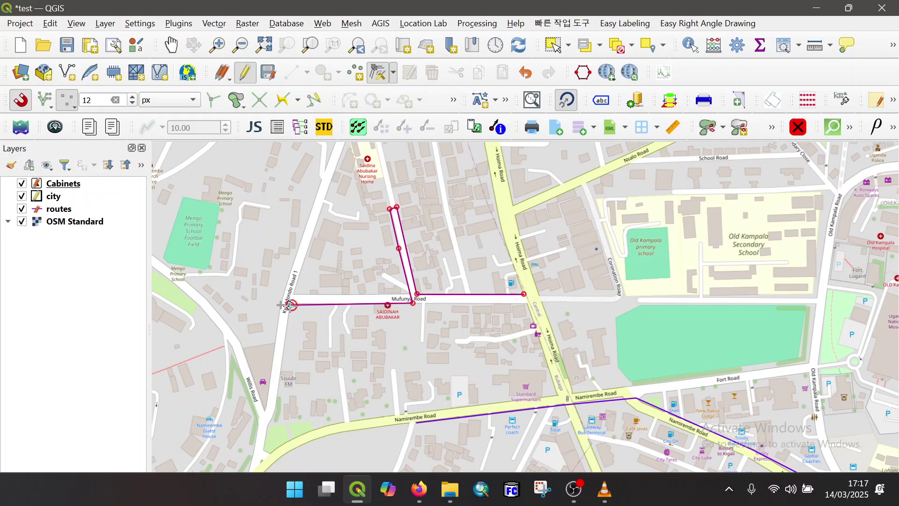
click(413, 304)
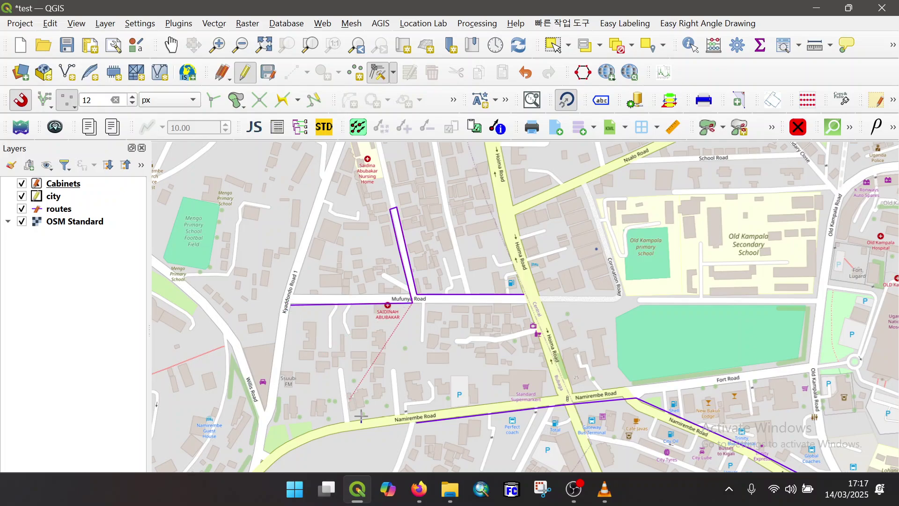
click(416, 423)
- Zoom out and pan around central Kampala, including Buganda Road and areas west
scroll(549, 331, down, 3)
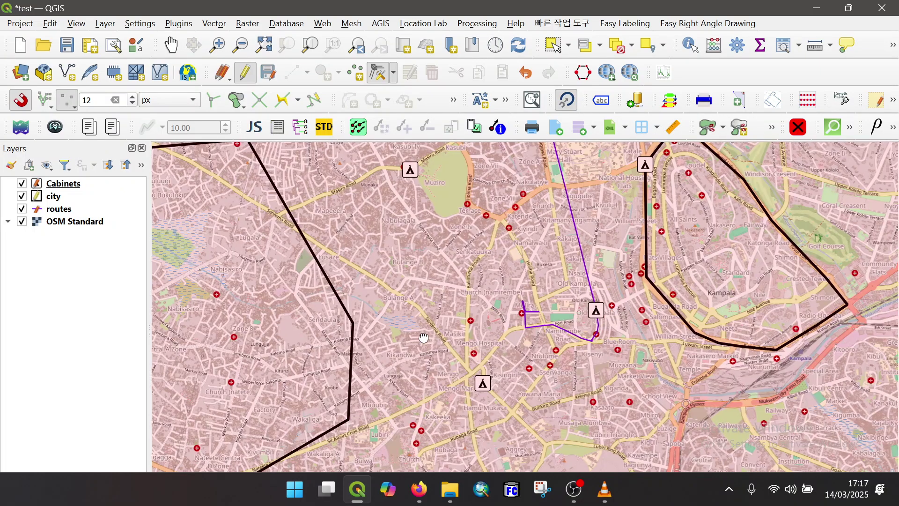
key(Right)
key(Page_Up)
key(Page_Up)
scroll(396, 264, down, 2)
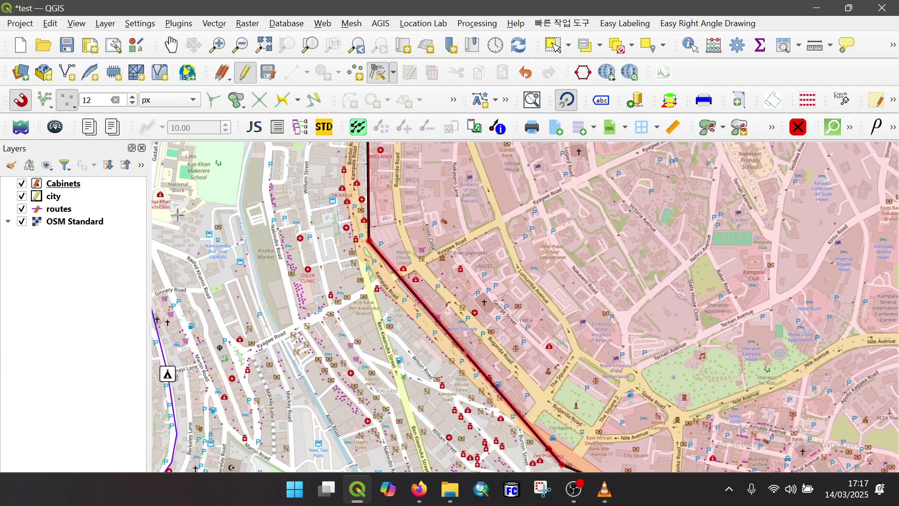
scroll(297, 295, down, 1)
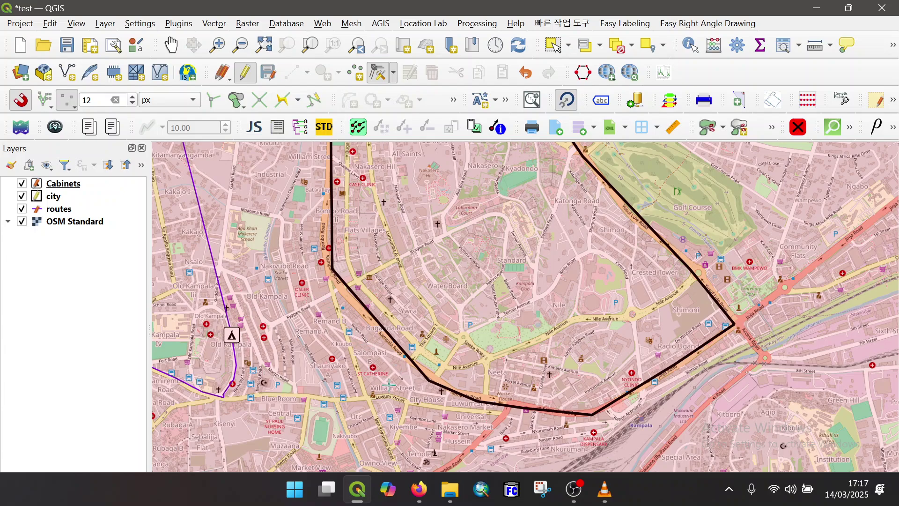
key(Left)
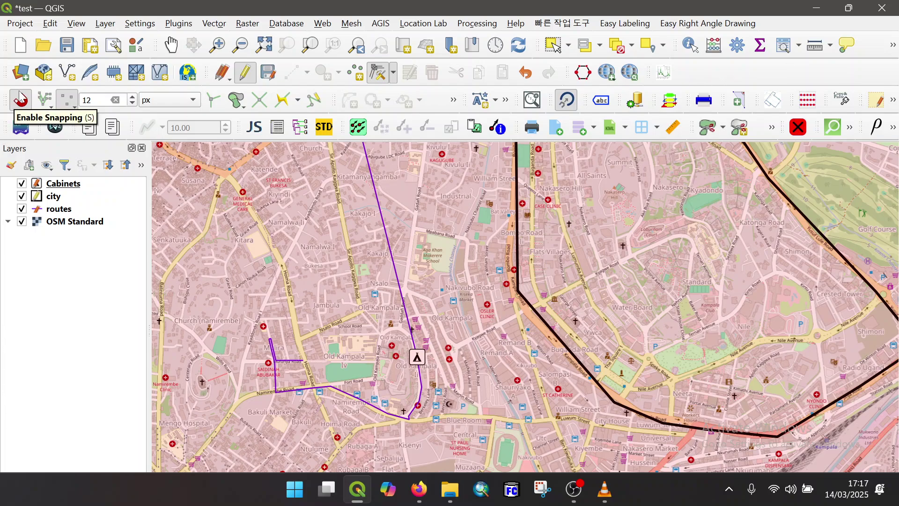
click(52, 108)
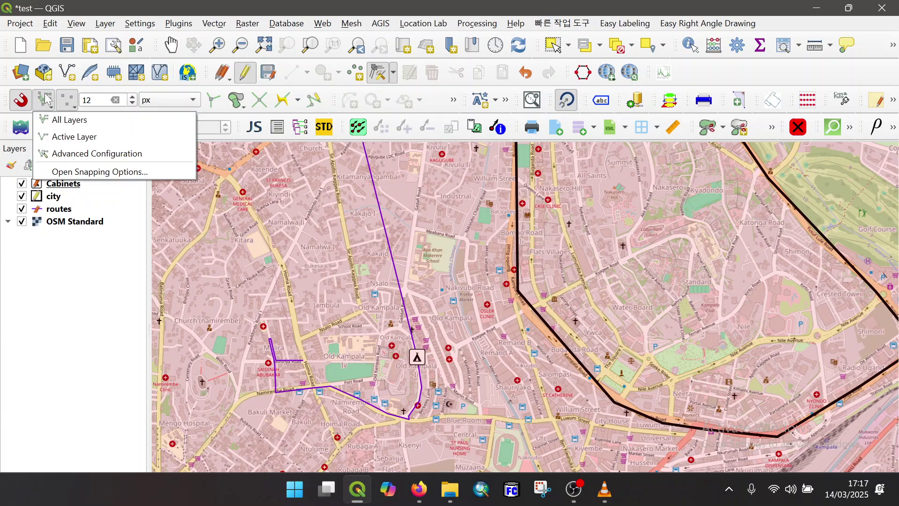
click(41, 101)
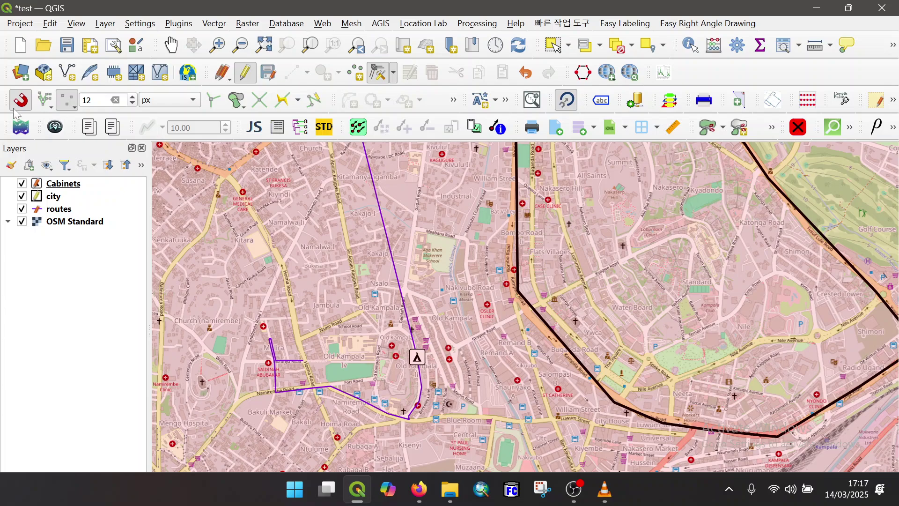